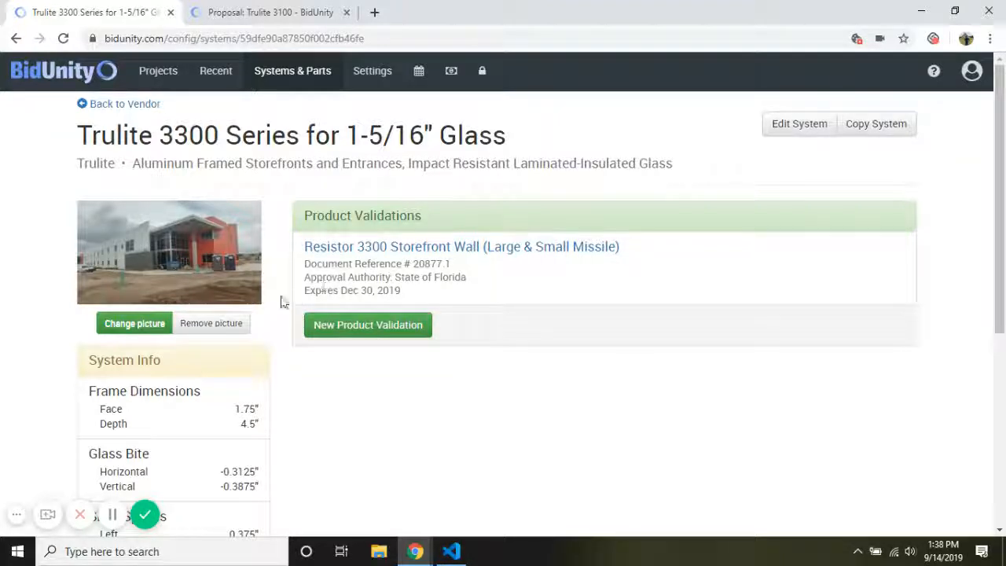
Review the frame dimensions, glass bite and shim spaces in the system info of the Trulite 3300 Series.
scroll(275, 305, "down", 1)
scroll(272, 298, "down", 2)
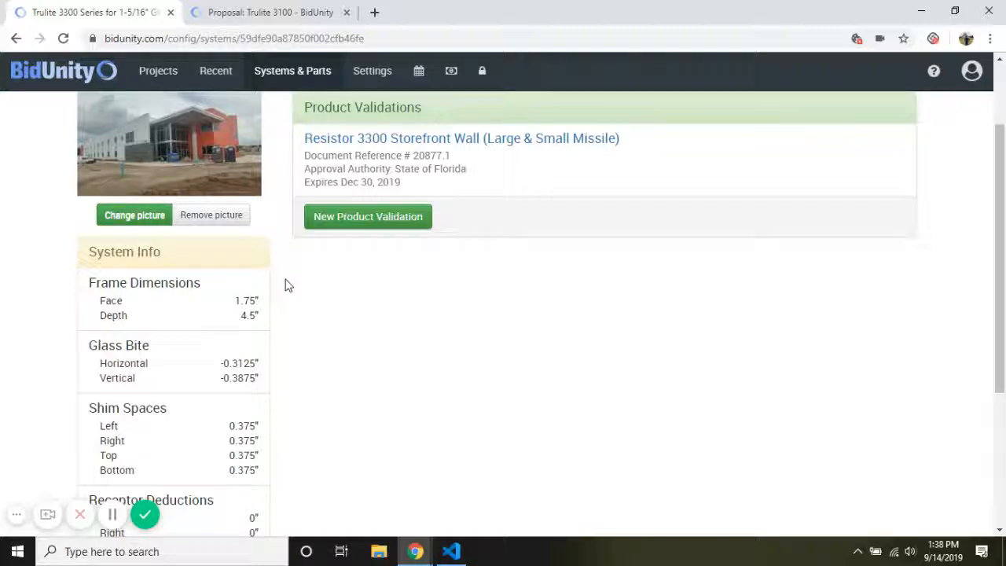
scroll(286, 285, "down", 2)
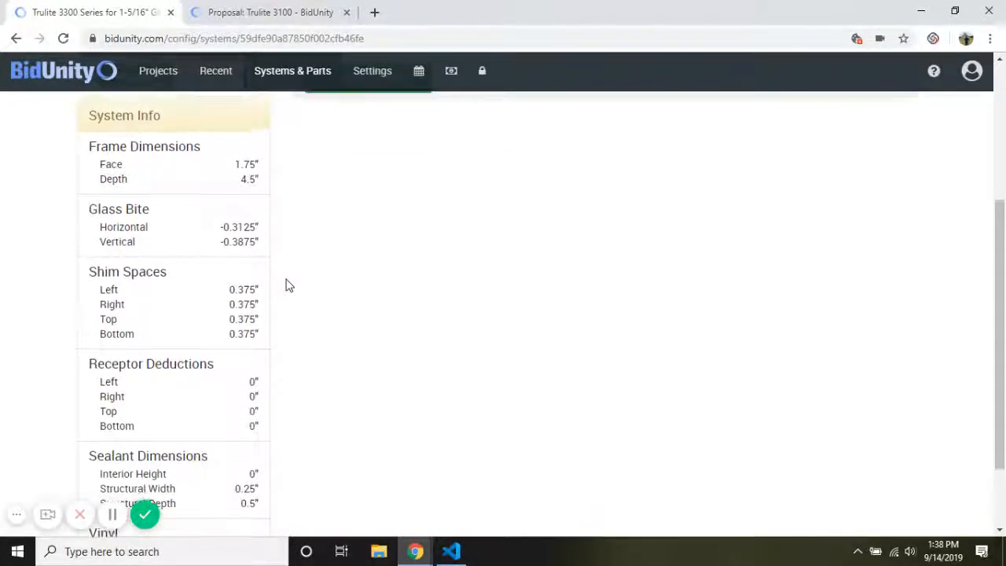
scroll(285, 285, "up", 1)
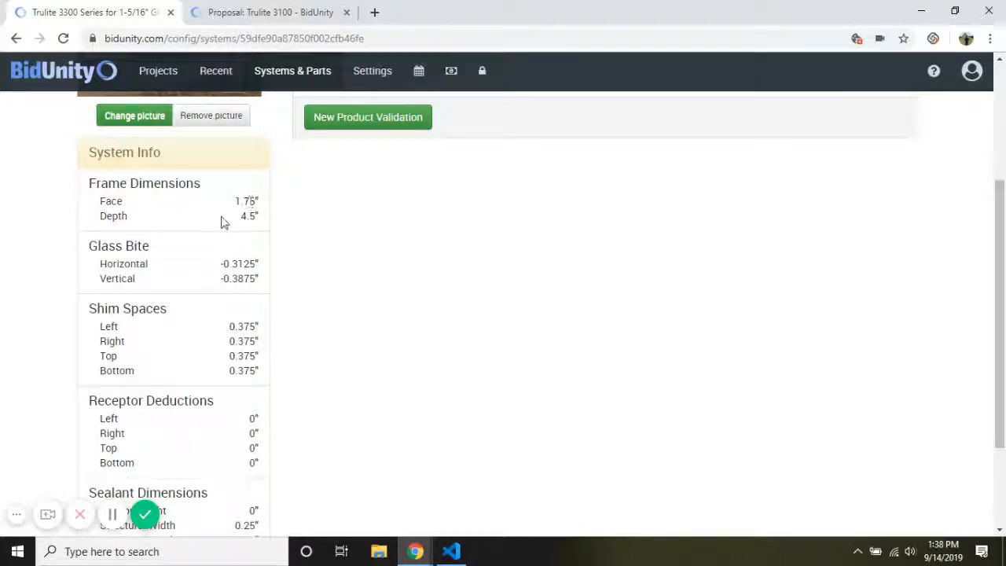
Open the proposal's Exterior Storefront elevation and inspect its frame face and depth in 3D.
left_click(257, 14)
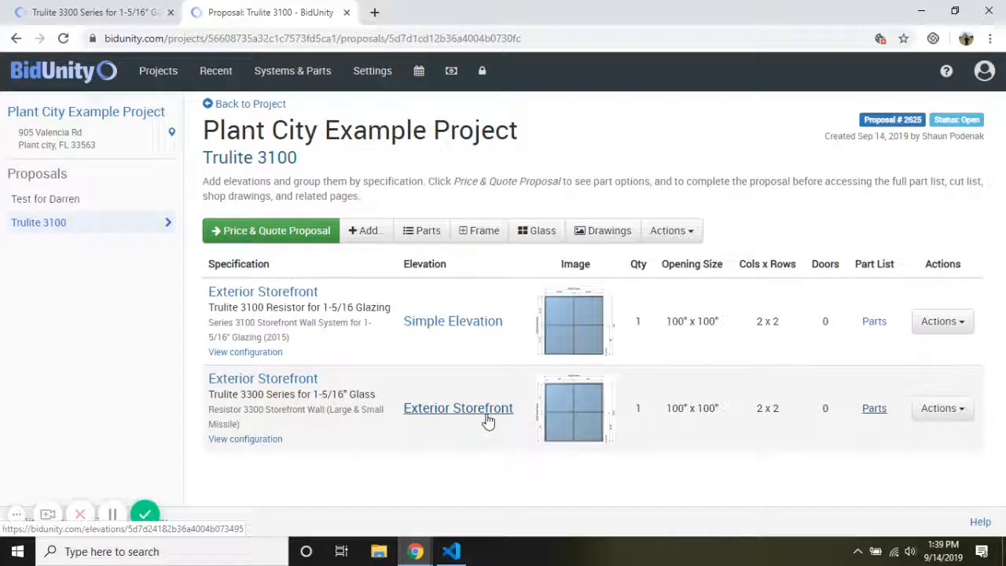
left_click(486, 416)
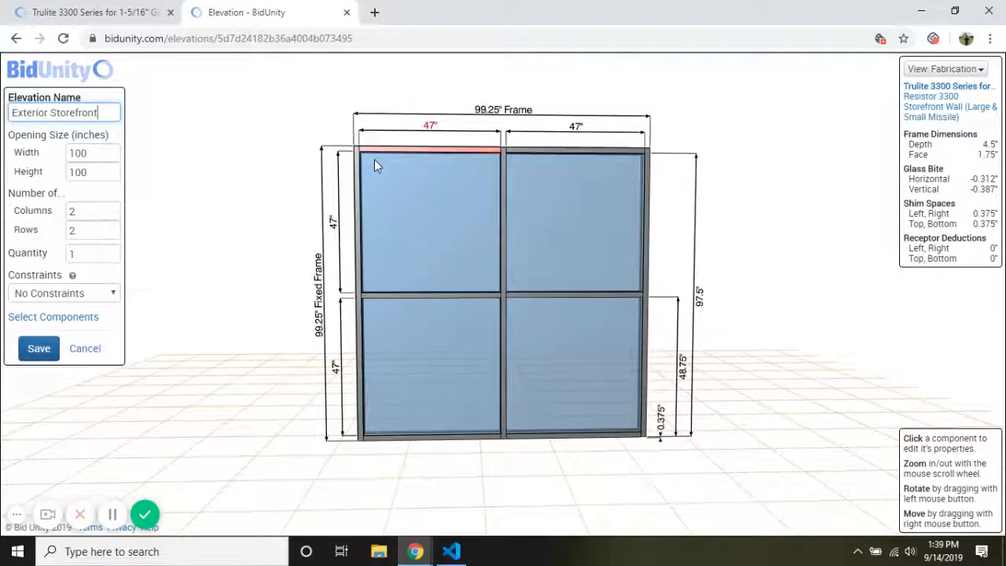
left_click_drag(376, 160, 506, 208)
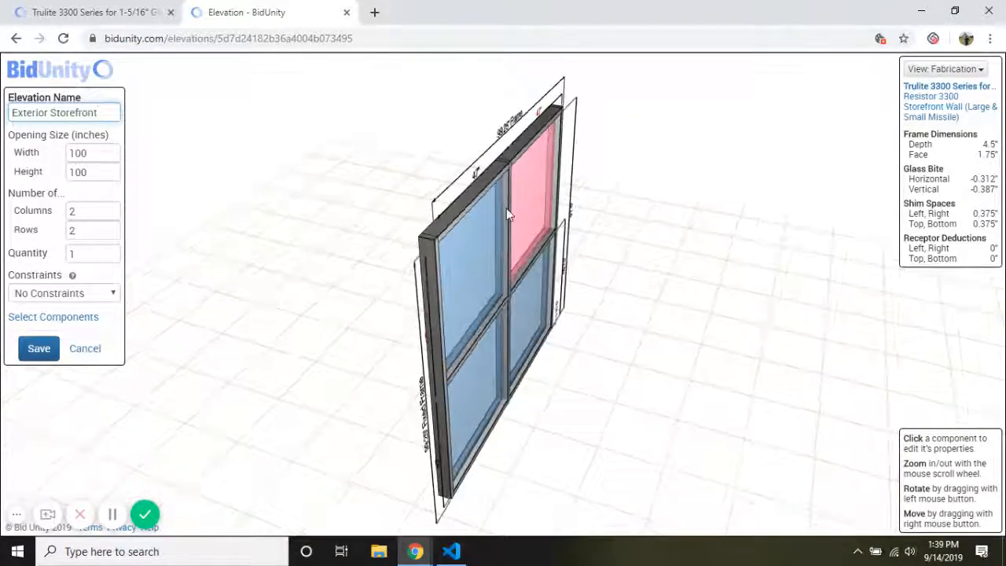
scroll(422, 236, "up", 3)
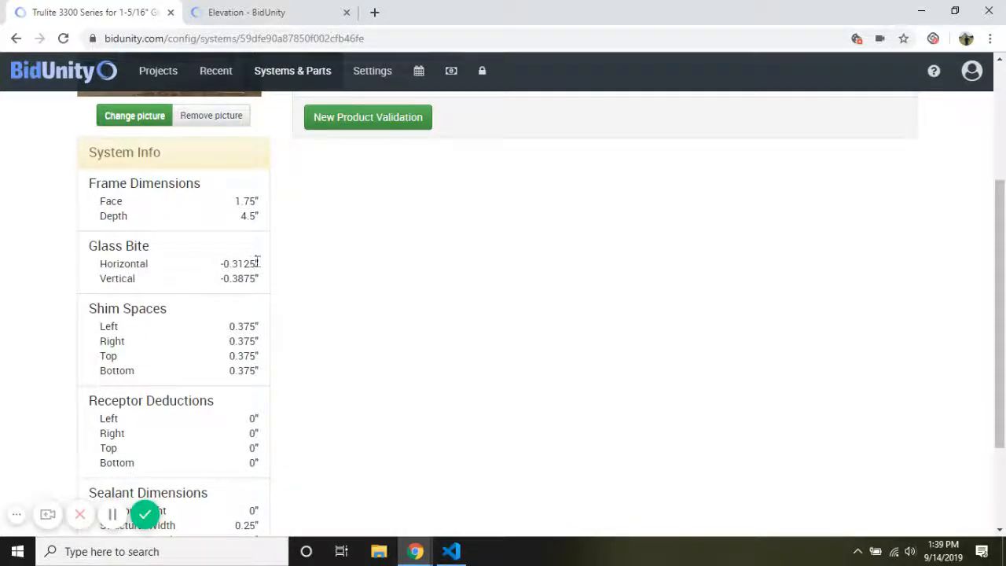
Check the daylight width and height of the column 1, row 1 glass lite, and save the elevation.
left_click(247, 13)
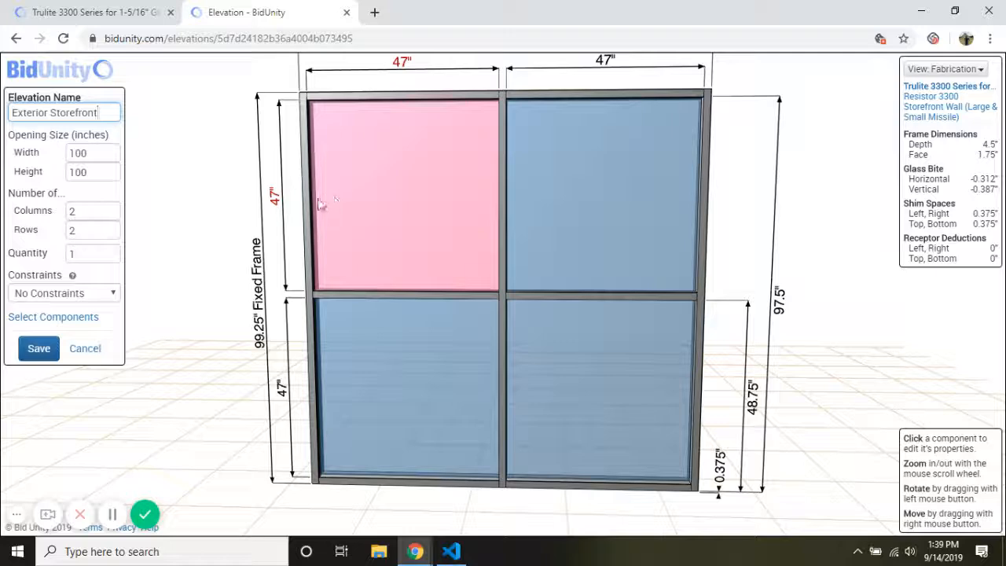
left_click(418, 194)
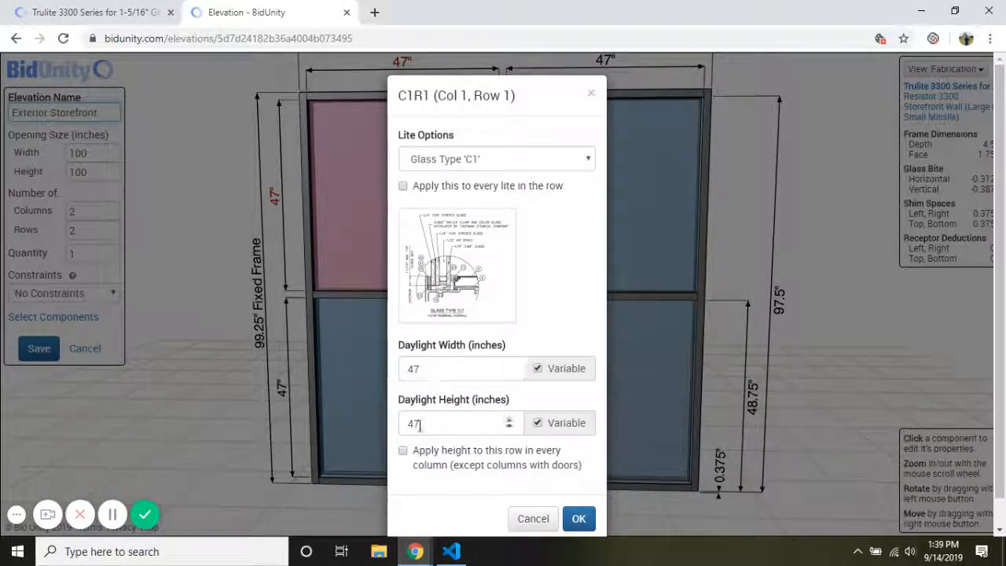
left_click(49, 348)
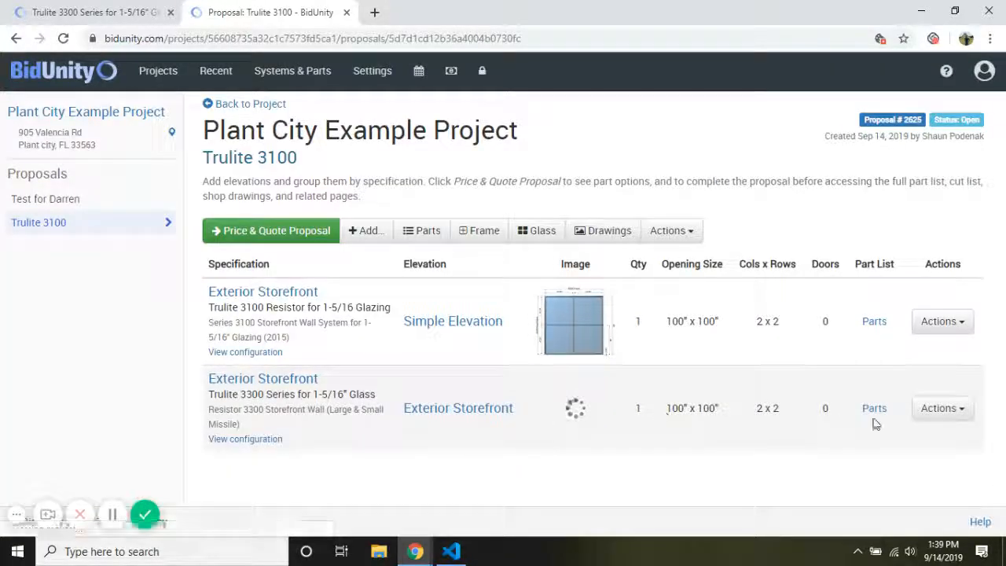
Open the Exterior Storefront elevation's part list and expand the instances of the 1-5/16" overall glass.
left_click(874, 409)
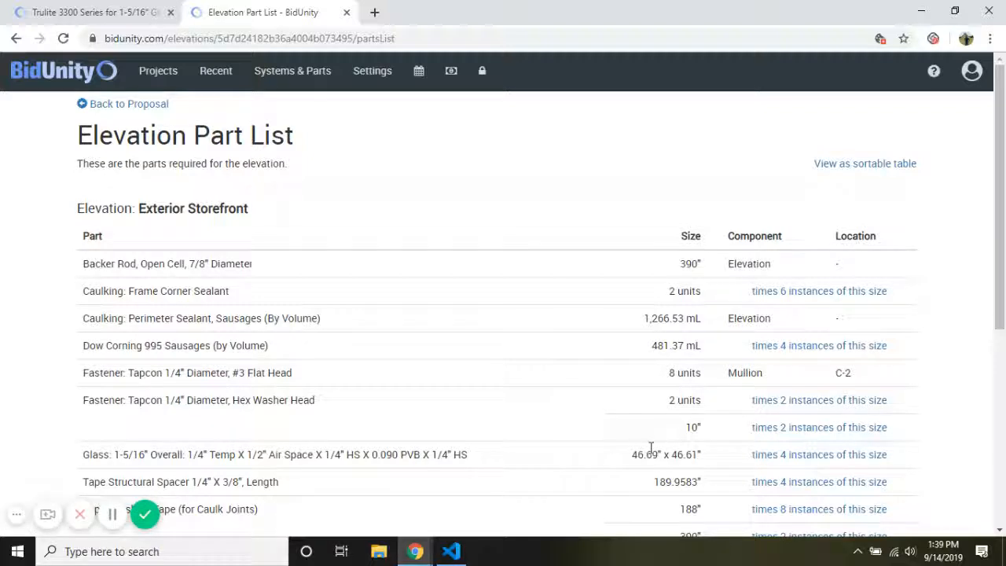
left_click(761, 458)
scroll(766, 464, "down", 2)
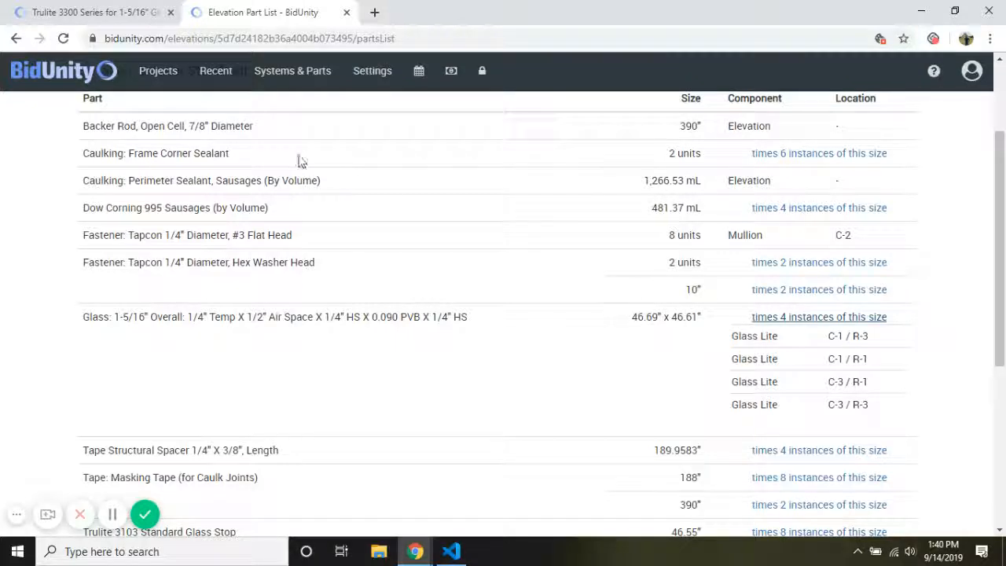
Check the system's glass bite and shim spaces, and reopen the Exterior Storefront elevation from the proposal.
left_click(110, 14)
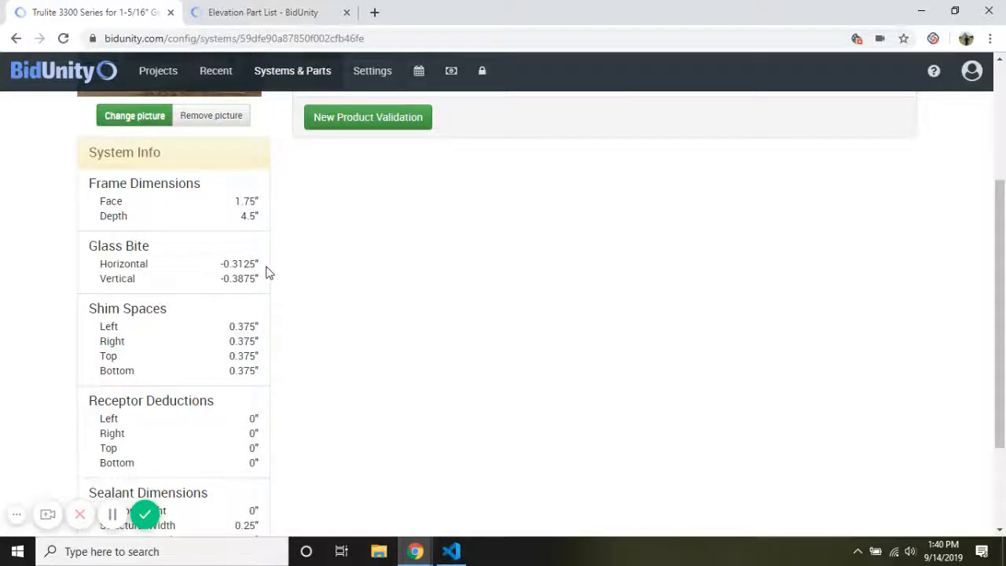
scroll(265, 272, "down", 1)
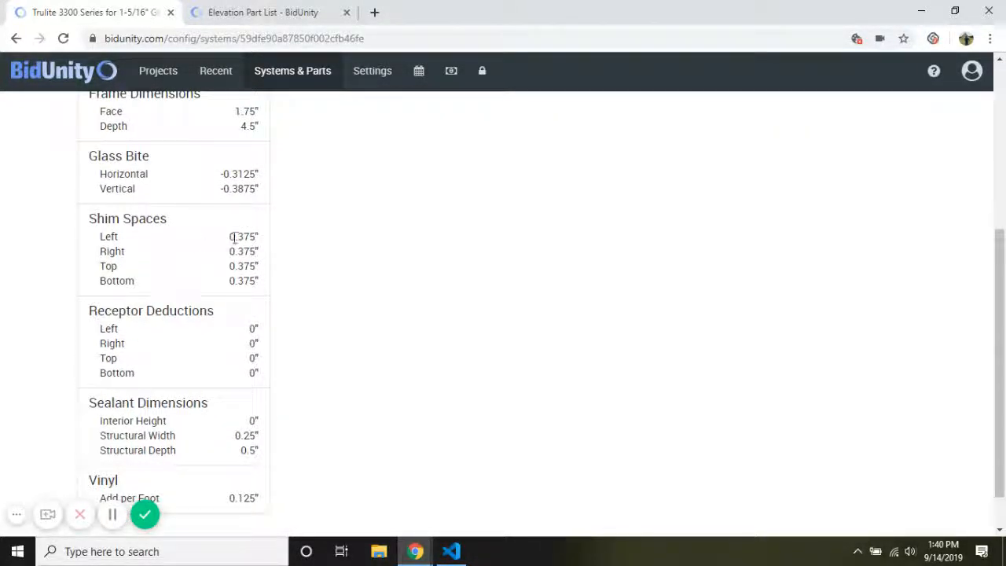
left_click(232, 21)
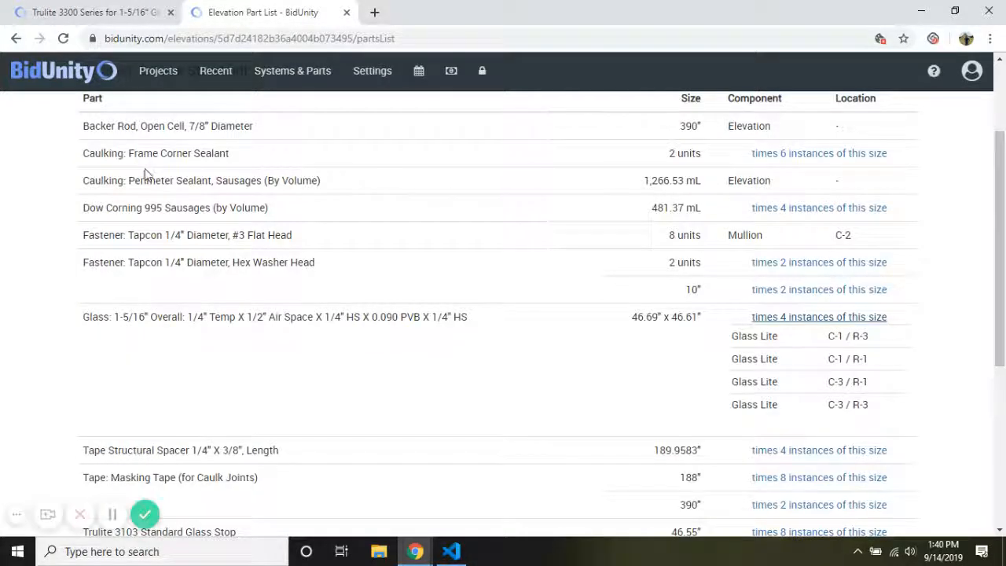
scroll(145, 174, "up", 2)
left_click(130, 108)
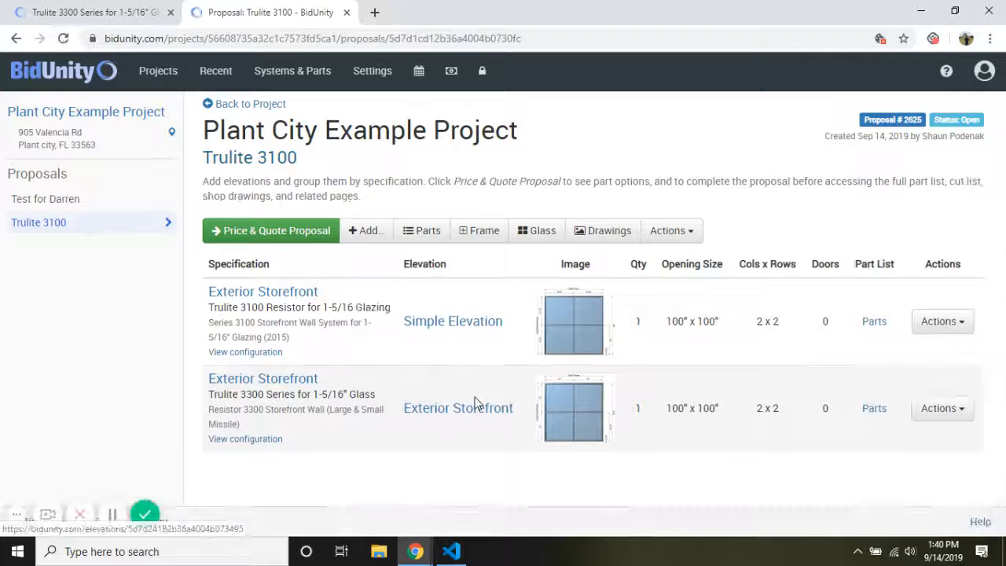
left_click(468, 419)
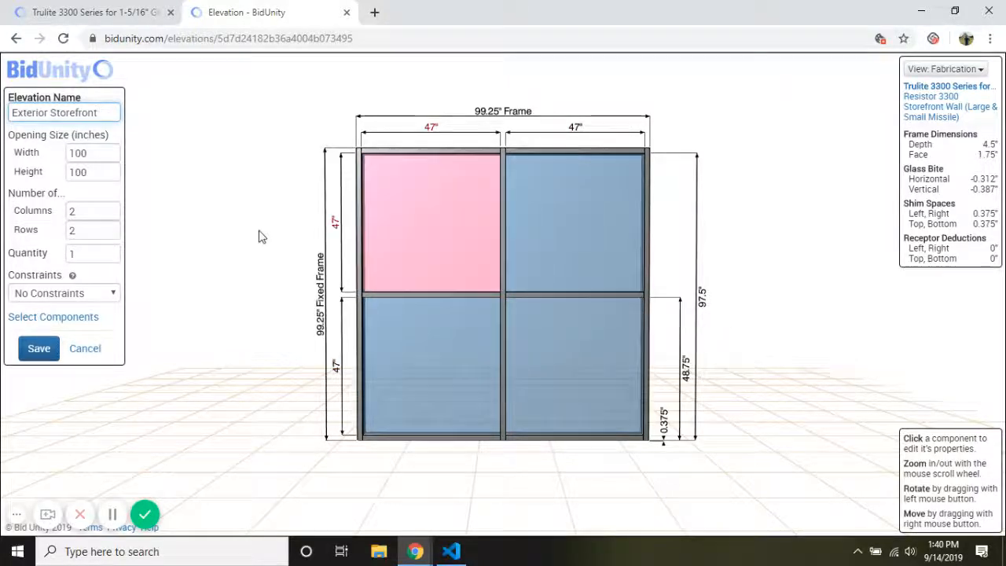
Compare the receptor deductions in the system info with the frame shown in the Exterior Storefront elevation.
left_click(88, 15)
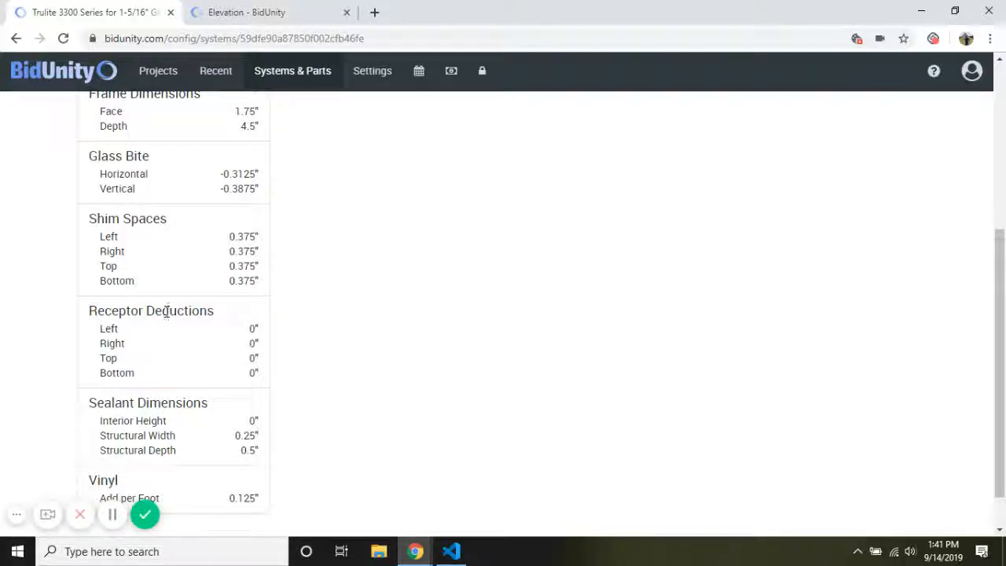
left_click(254, 11)
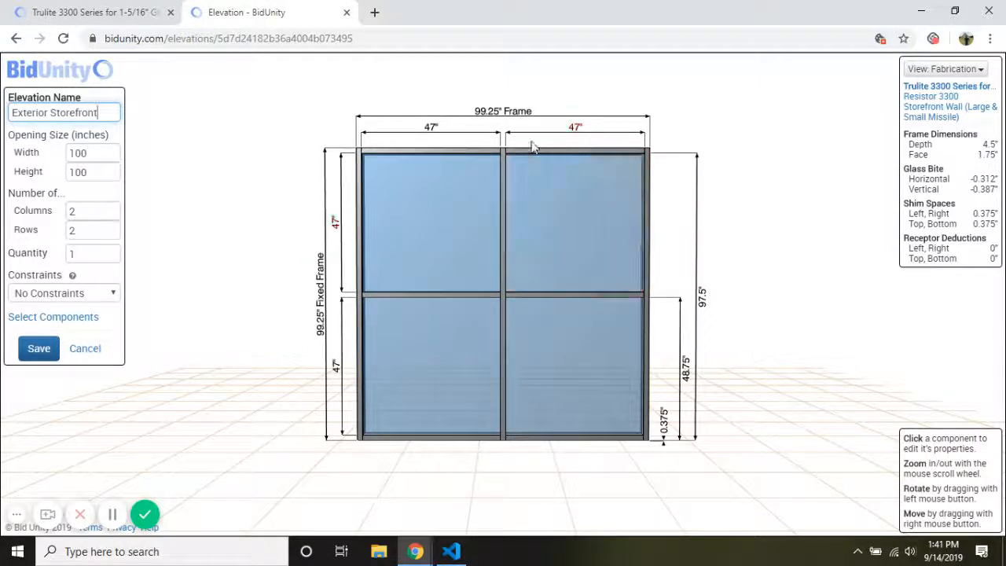
left_click(132, 15)
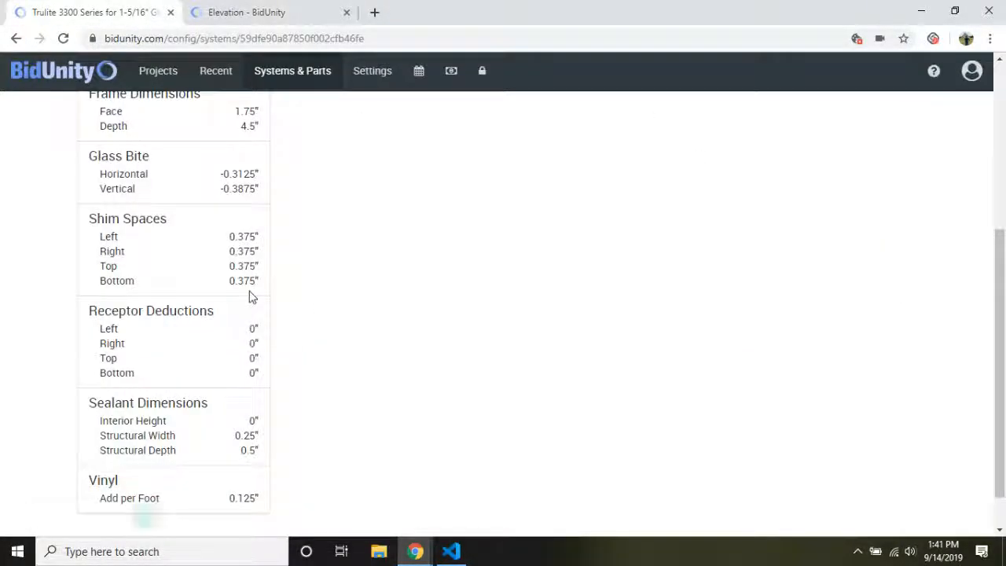
Check the sealant's interior height in the system info and inspect the elevation's frame from its reverse side.
scroll(279, 347, "down", 1)
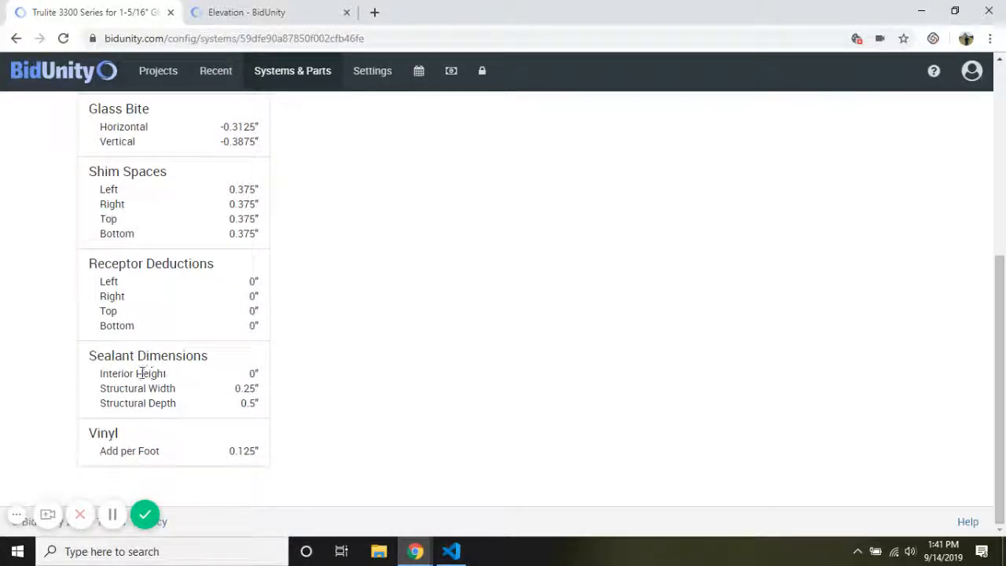
left_click_drag(101, 373, 169, 374)
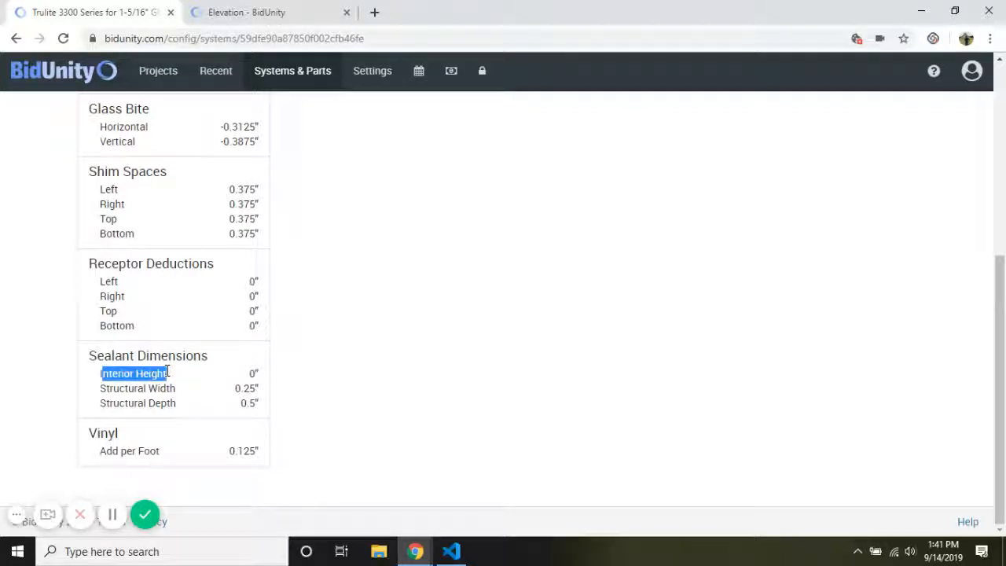
left_click(247, 381)
left_click(247, 15)
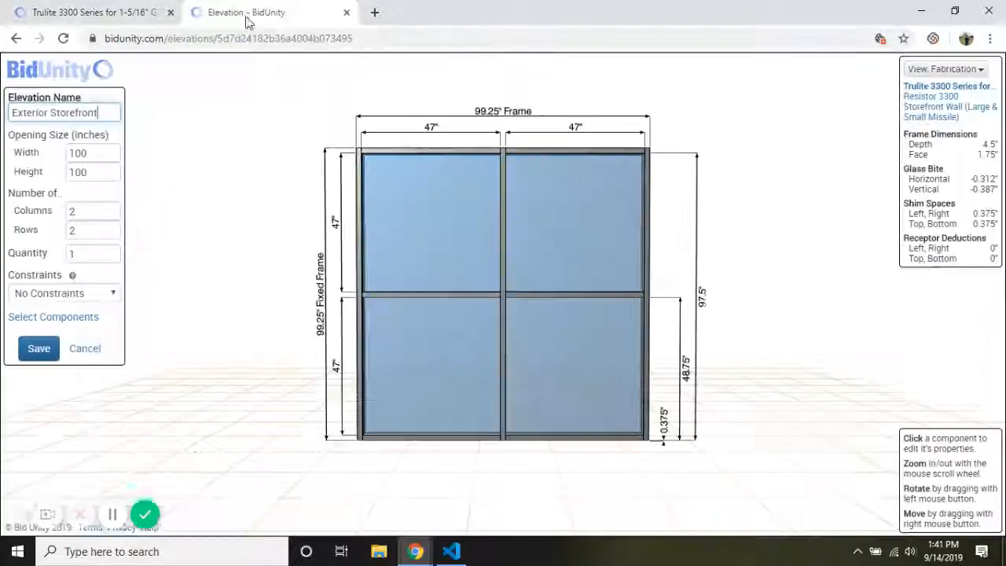
left_click_drag(440, 345, 649, 442)
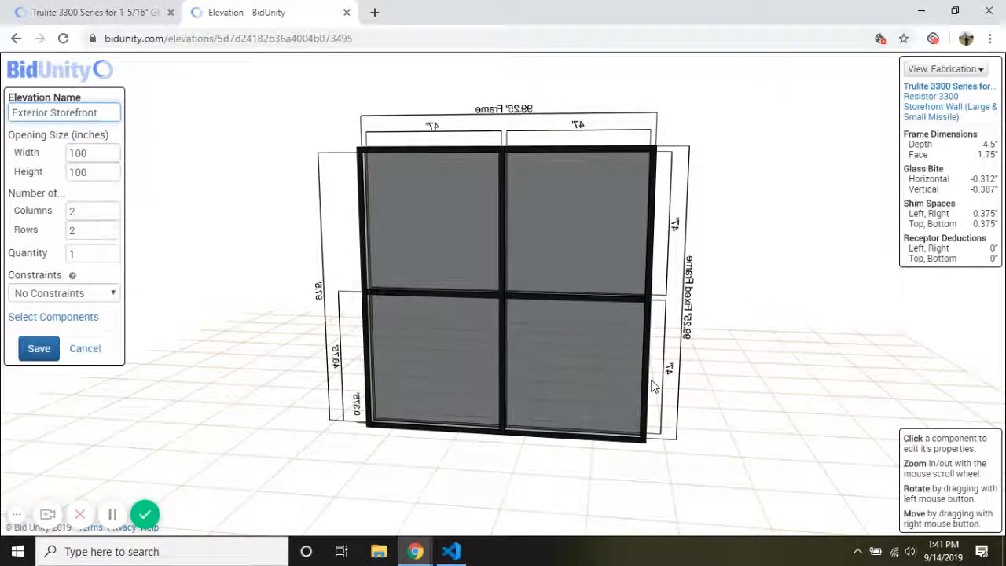
Examine the sealant's interior height, structural width and structural depth in the Trulite 3300 system info.
left_click(98, 13)
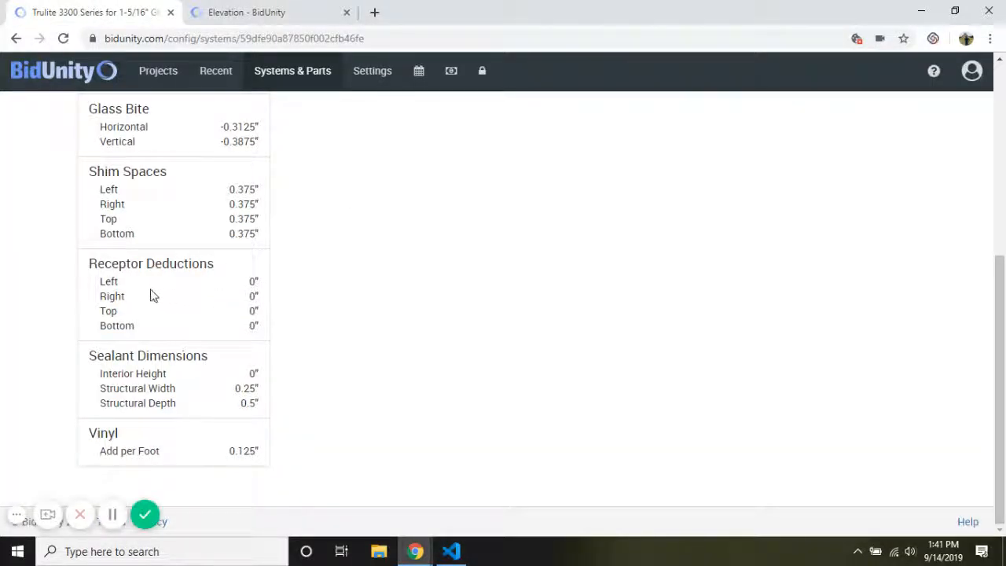
left_click_drag(109, 376, 168, 375)
left_click(169, 375)
left_click_drag(105, 391, 174, 388)
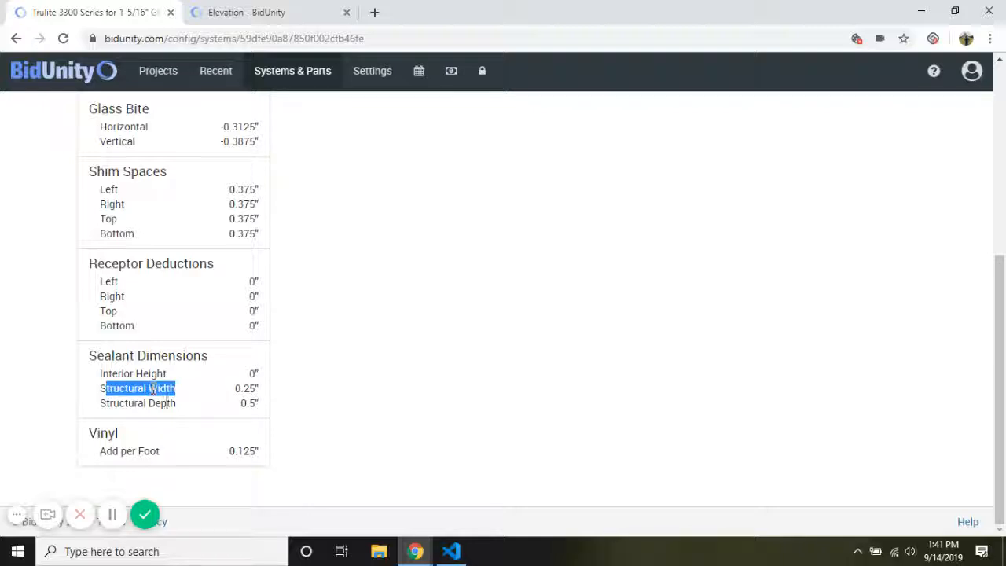
left_click_drag(105, 404, 175, 403)
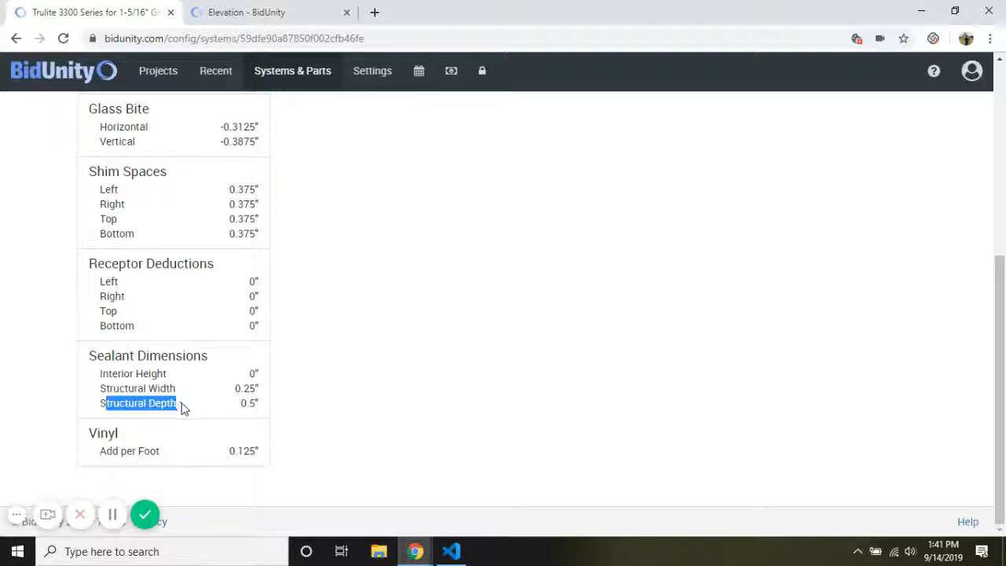
Open the Resistor 3300 Storefront Wall validation report and enlarge the glass type details on page 2.
scroll(182, 402, "up", 5)
left_click(954, 103)
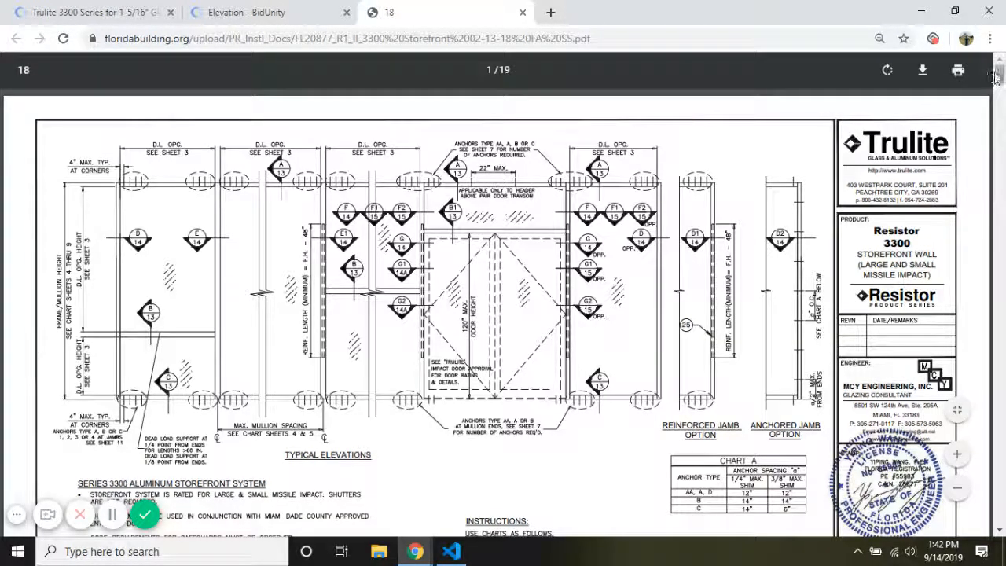
left_click_drag(994, 75, 1002, 100)
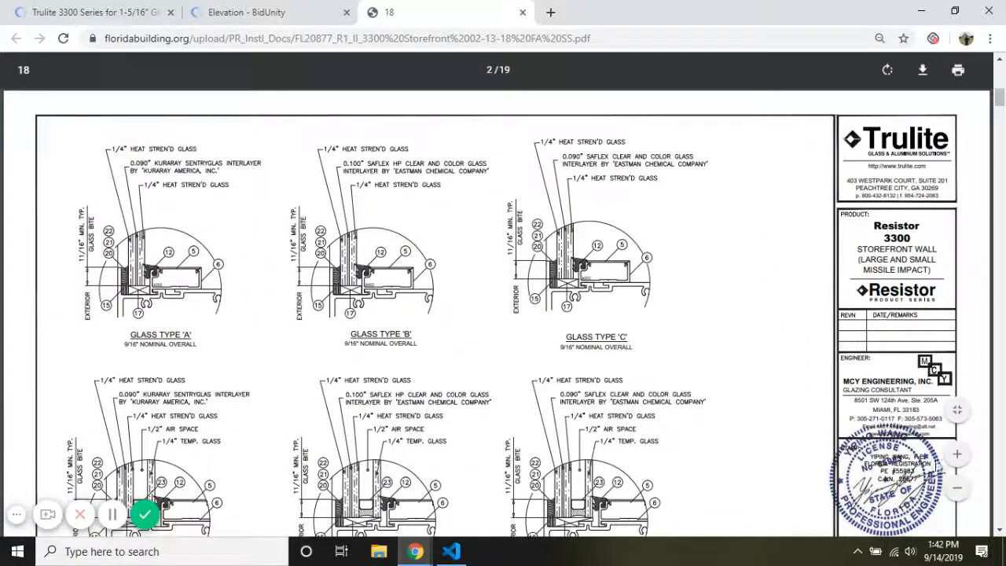
left_click(957, 456)
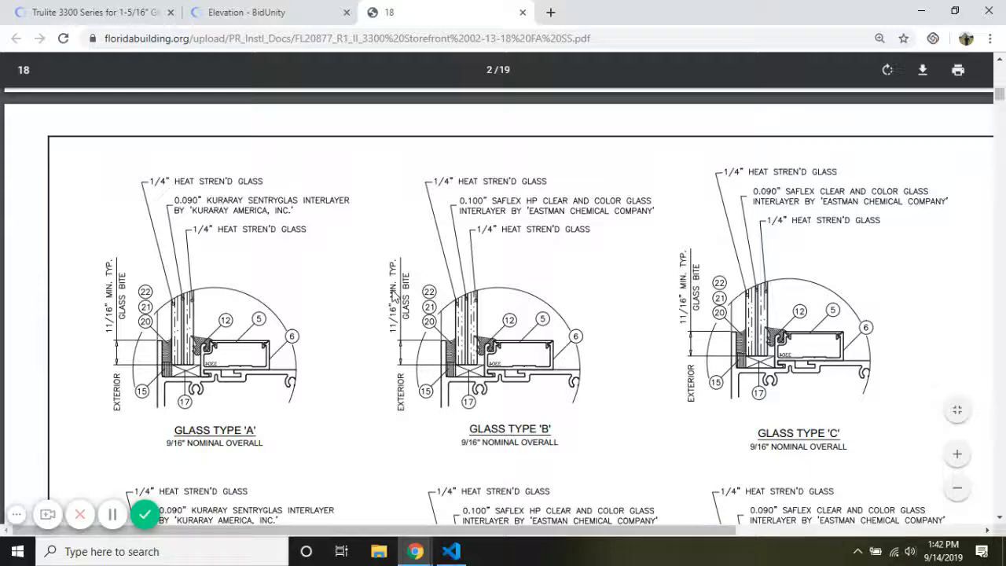
Return to the Trulite 3300 system info and review the structural sealant depth and the vinyl add-per-foot value.
left_click(280, 13)
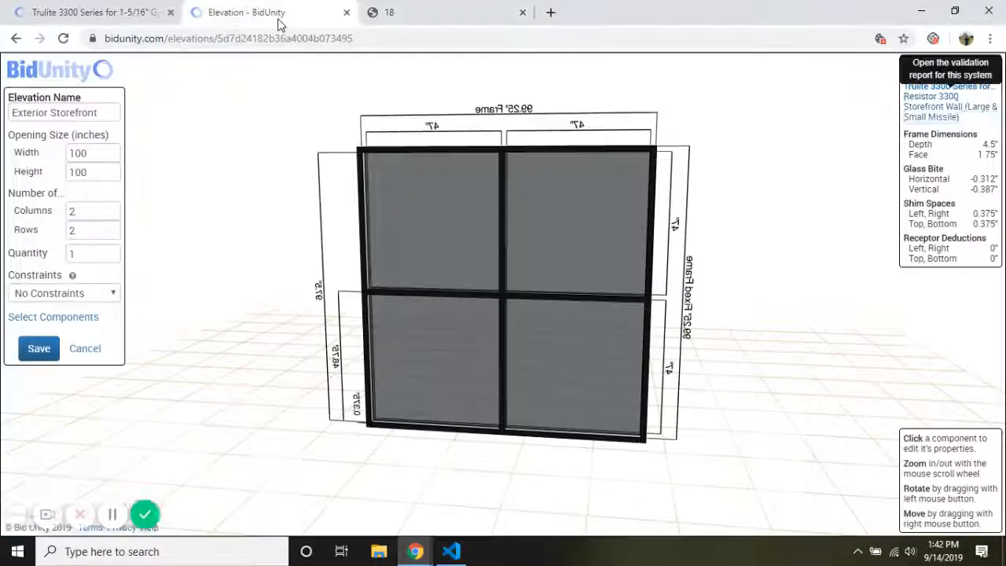
left_click(118, 11)
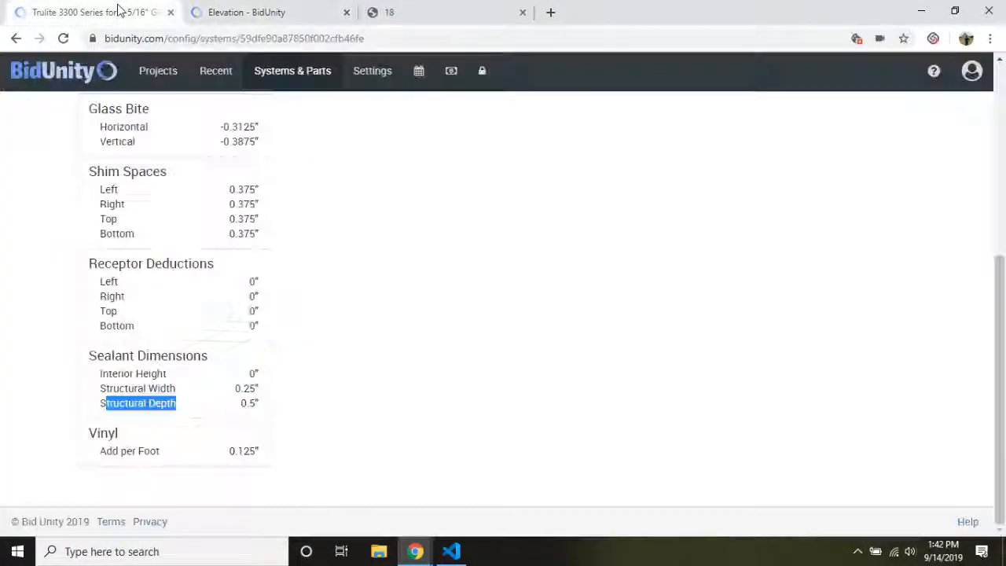
left_click(249, 403)
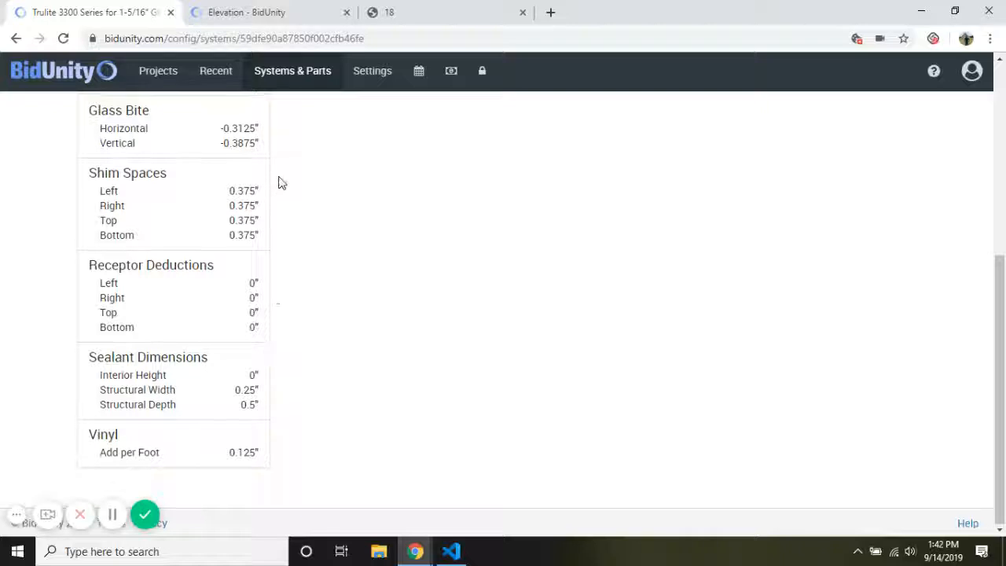
scroll(278, 180, "up", 3)
scroll(273, 271, "up", 1)
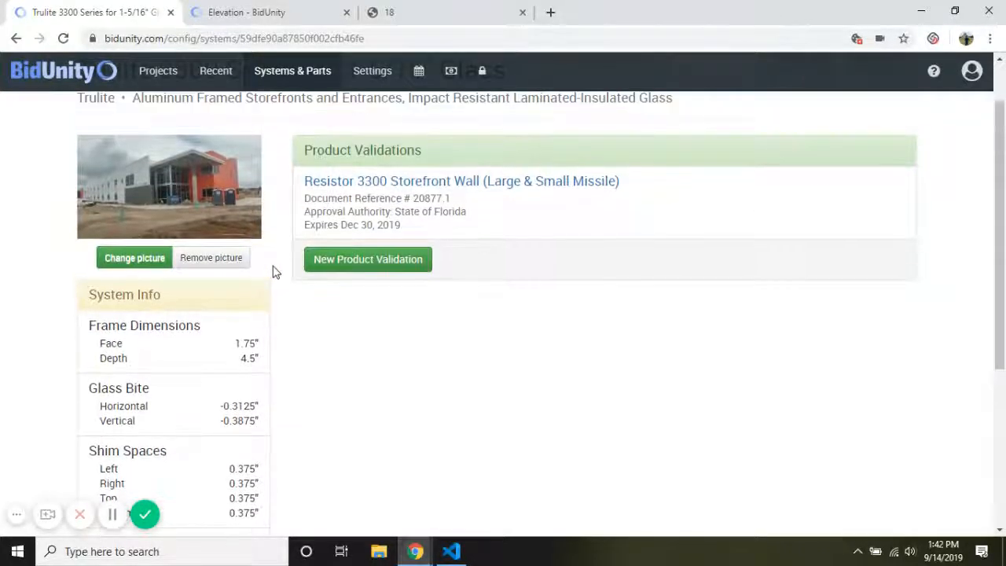
scroll(273, 271, "down", 4)
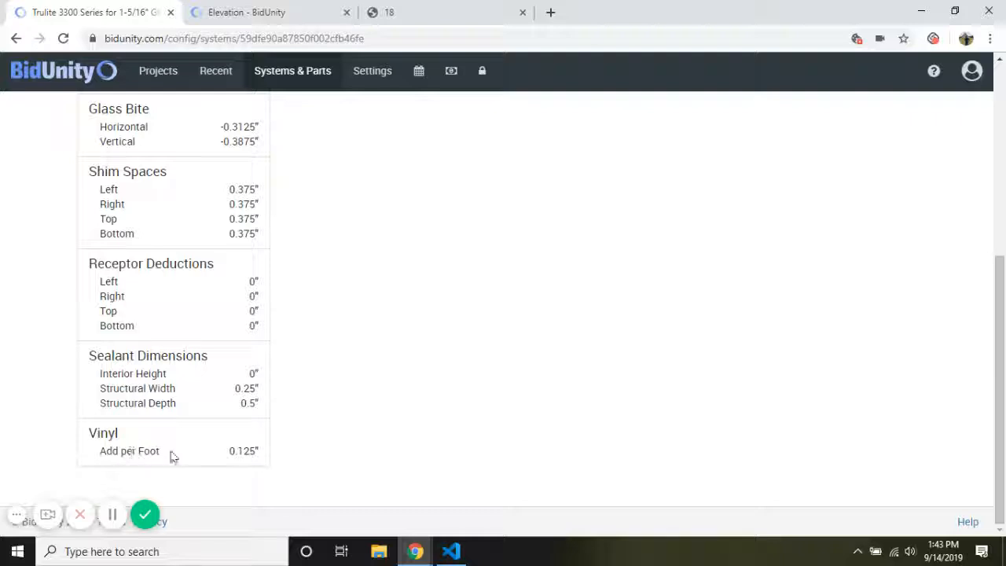
Turn the elevation around to its front side and look at the glass type details in the validation report.
scroll(286, 459, "up", 5)
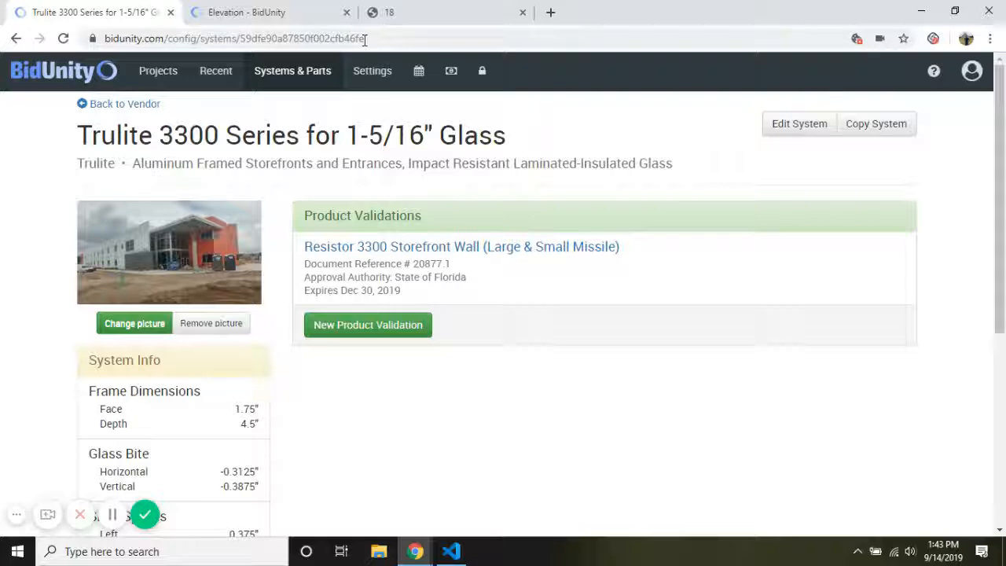
left_click(289, 17)
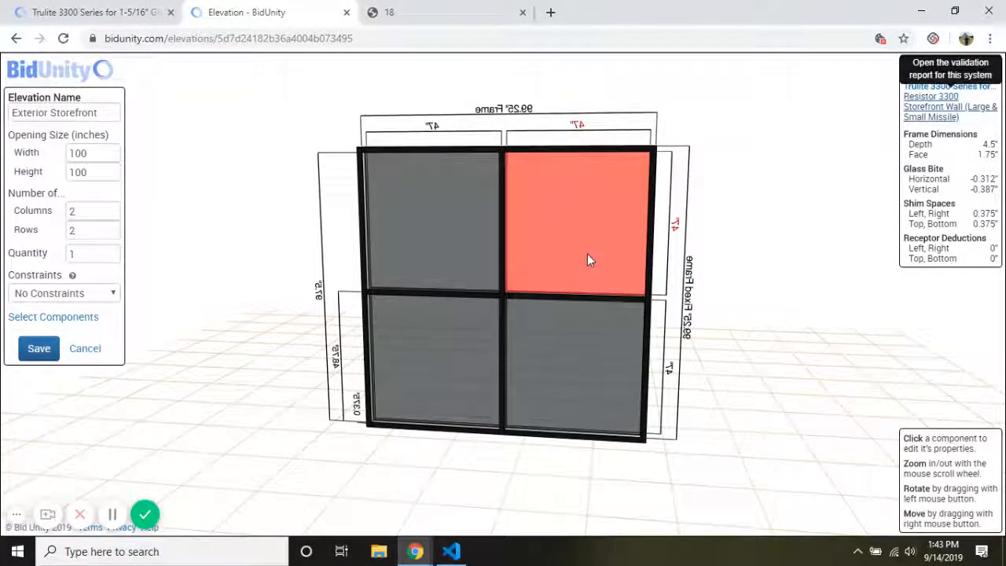
left_click_drag(464, 265, 174, 249)
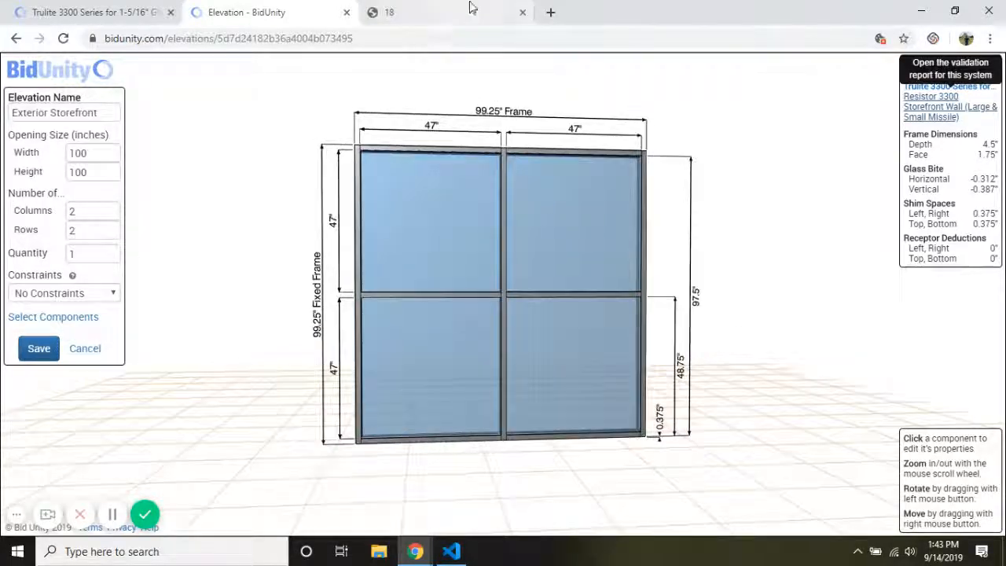
left_click(469, 11)
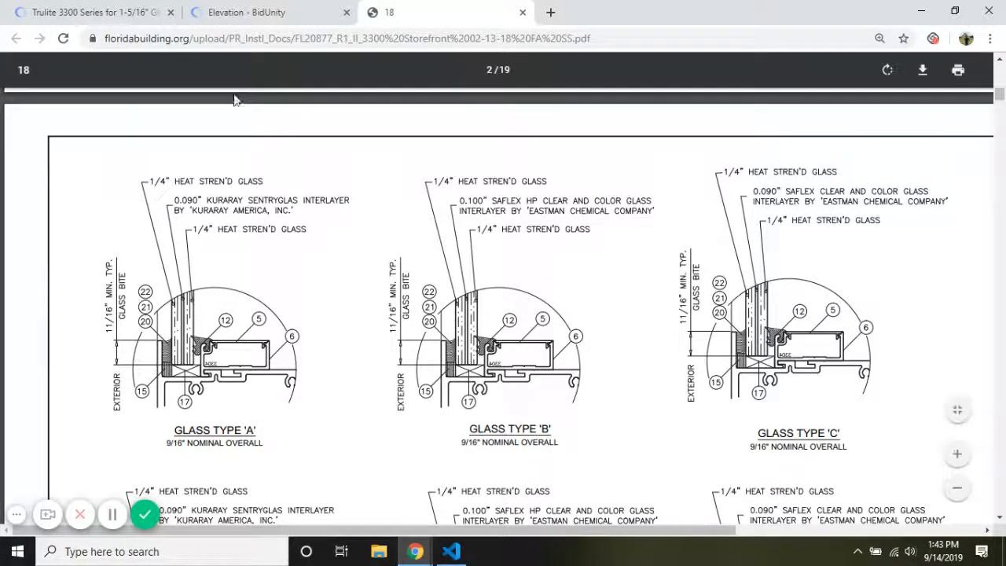
Review the vinyl add-per-foot value in the Trulite 3300 system info and relate it to the glass openings in the elevation.
left_click(90, 11)
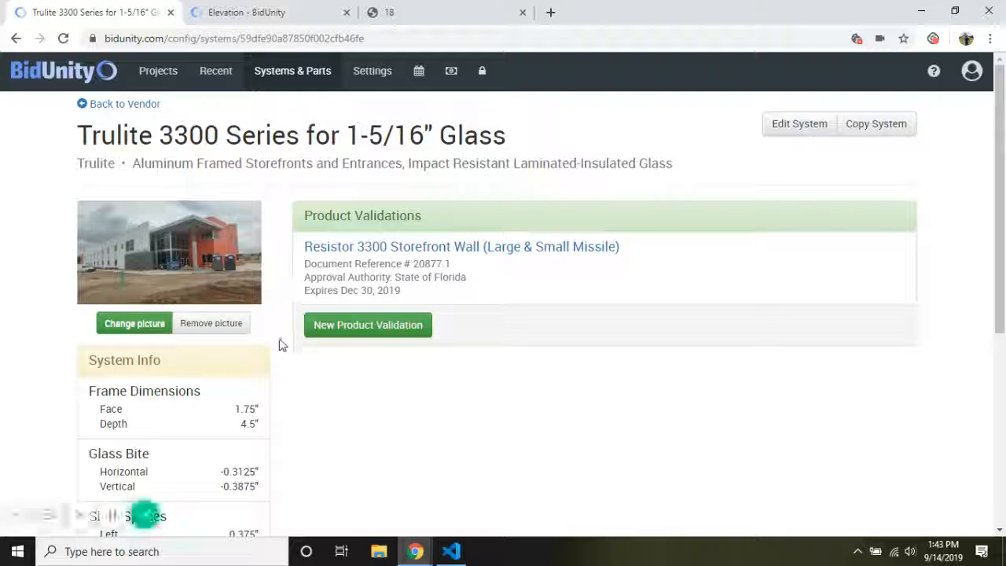
scroll(281, 338, "down", 4)
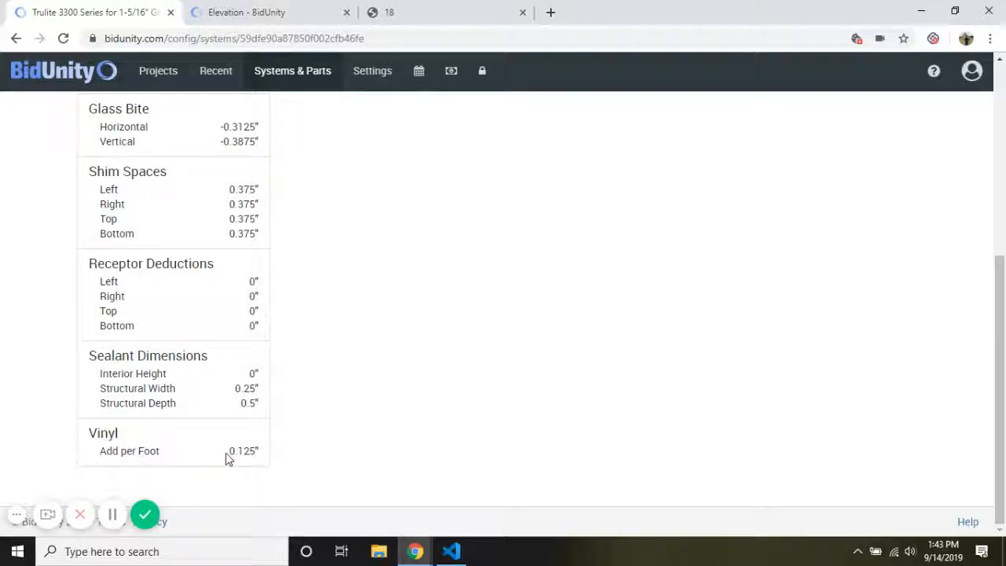
left_click_drag(254, 450, 167, 451)
left_click(121, 453)
left_click(277, 15)
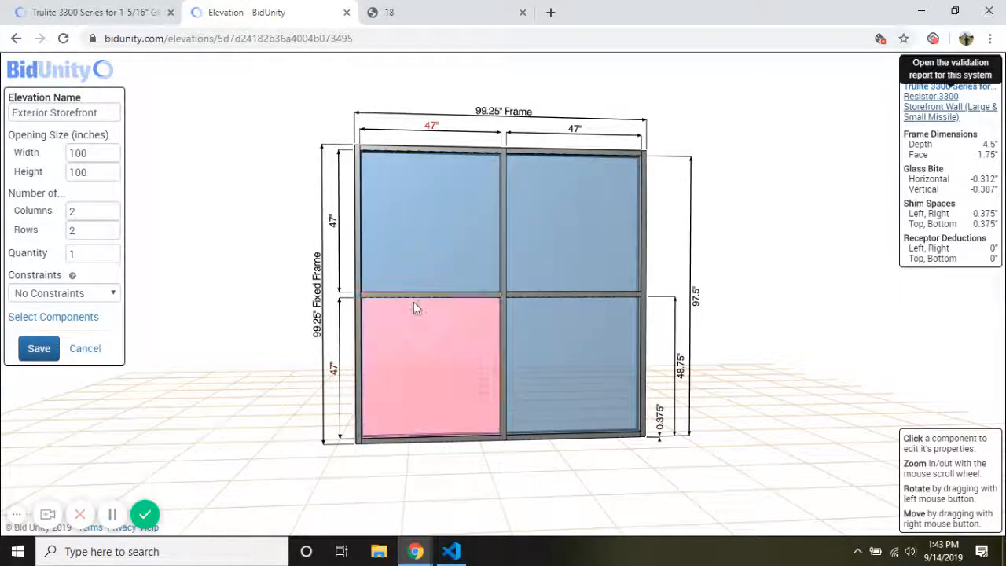
left_click_drag(408, 303, 386, 308)
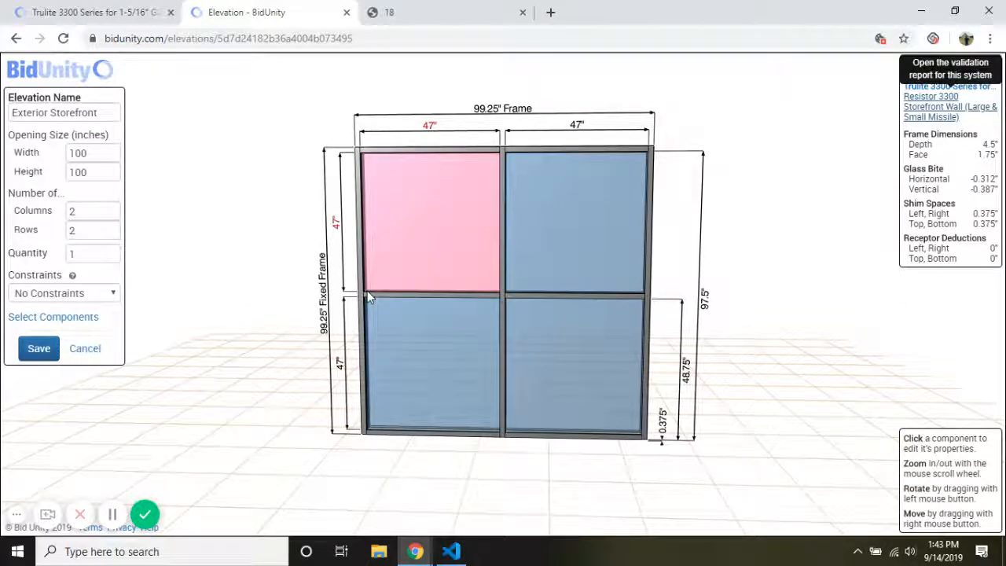
left_click(114, 12)
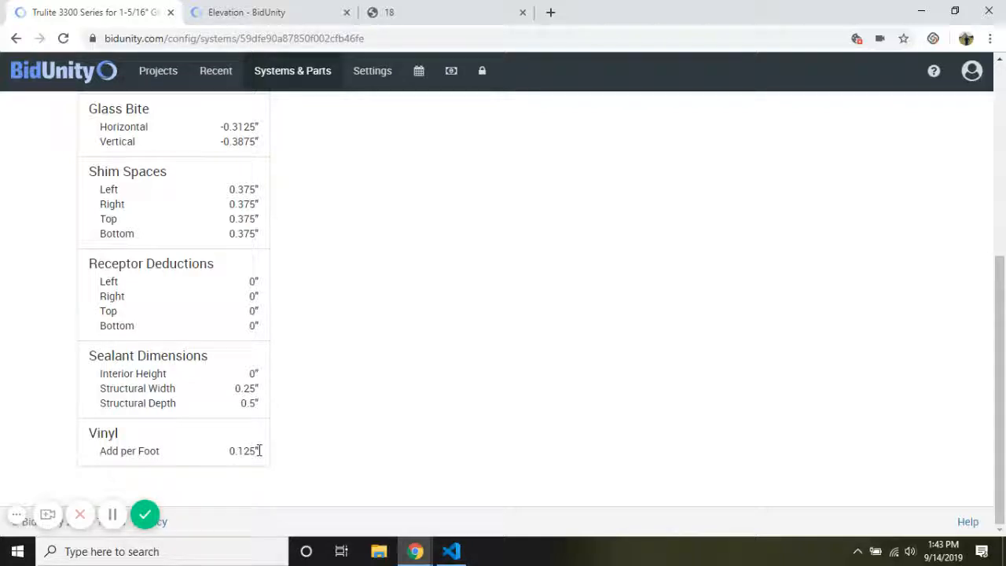
Edit the Trulite 3300 system to set its structural sealant depth to 0.6875 in, and save the system.
scroll(286, 452, "up", 5)
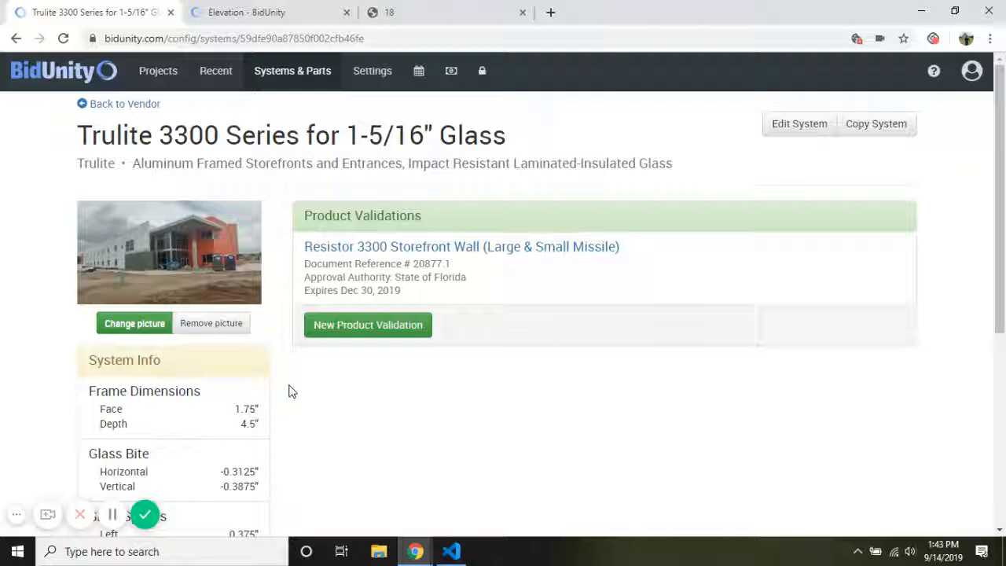
left_click(803, 130)
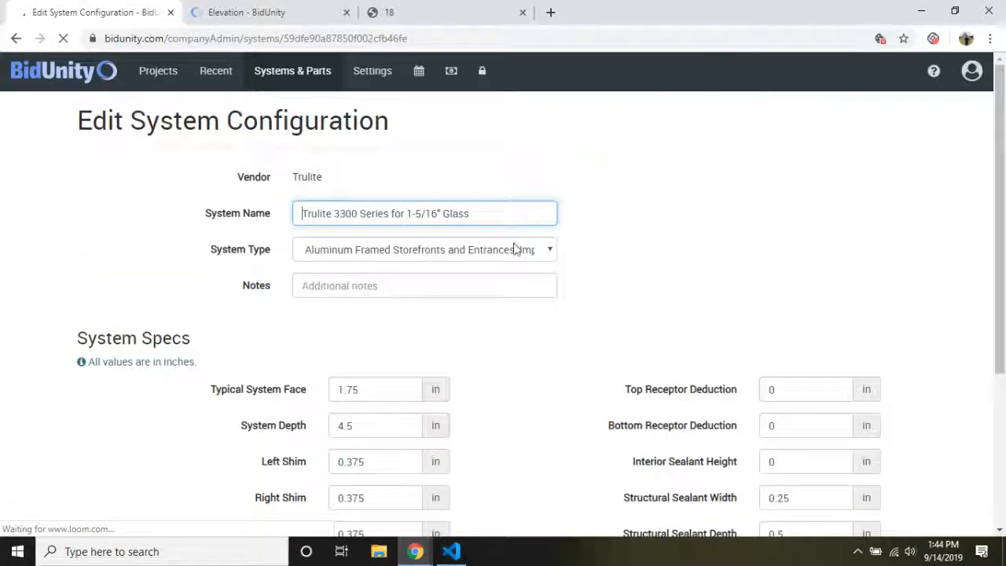
scroll(534, 409, "down", 3)
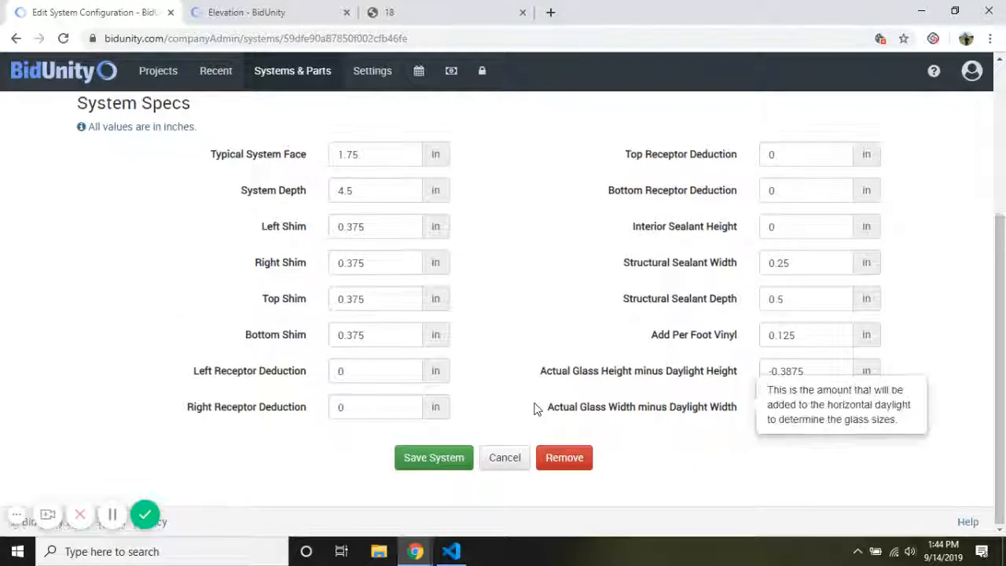
left_click(817, 296)
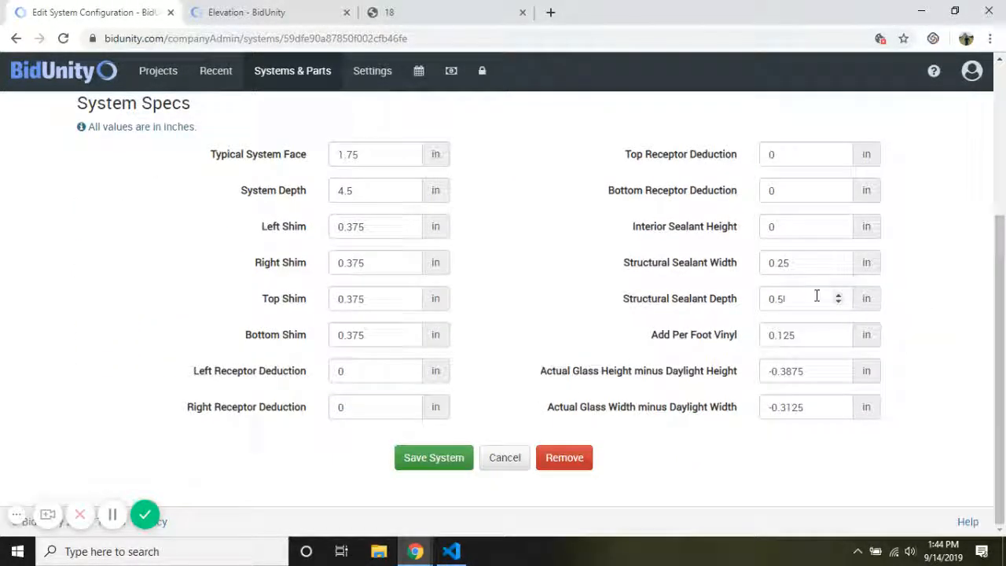
key("BackSpace")
type("687")
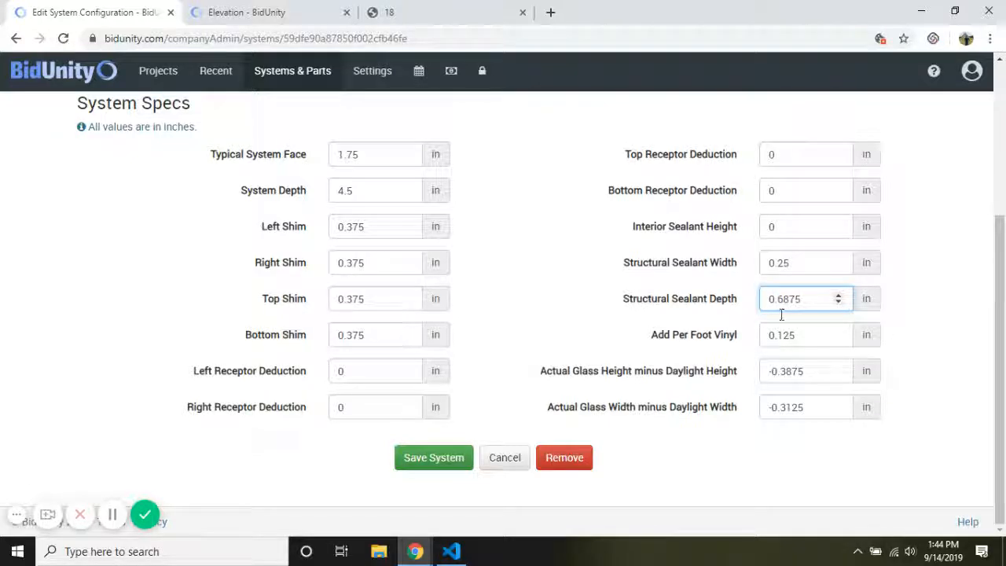
left_click(452, 462)
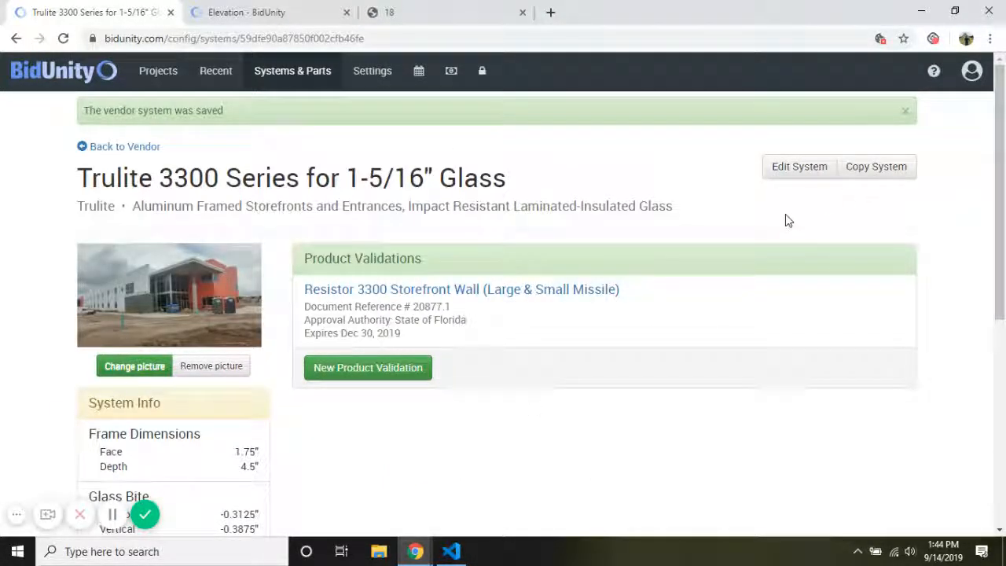
left_click(905, 112)
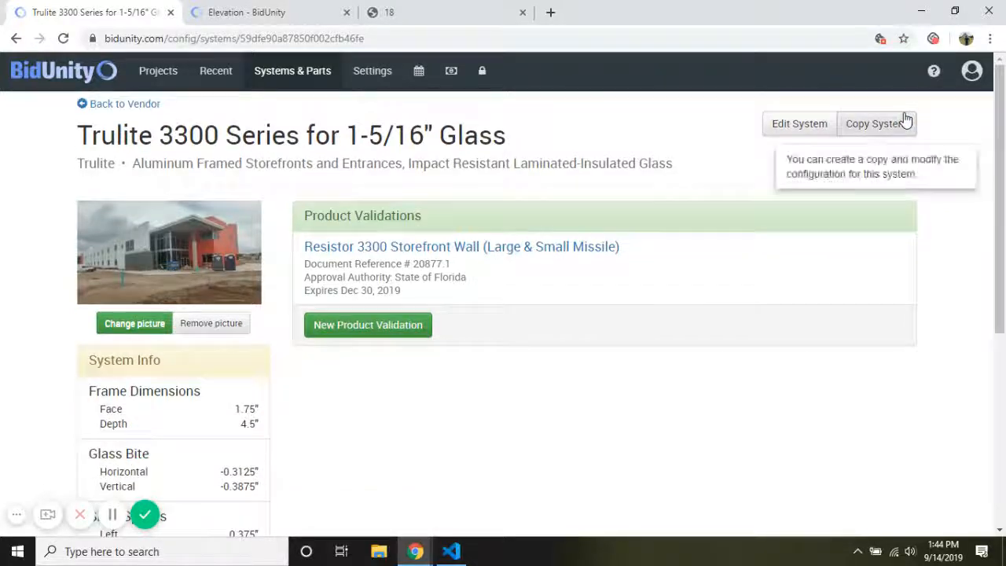
Copy the system under the name "Trulite 3300 Series for 1-5/16" Glass - Stock Material - Not Installed".
left_click(877, 128)
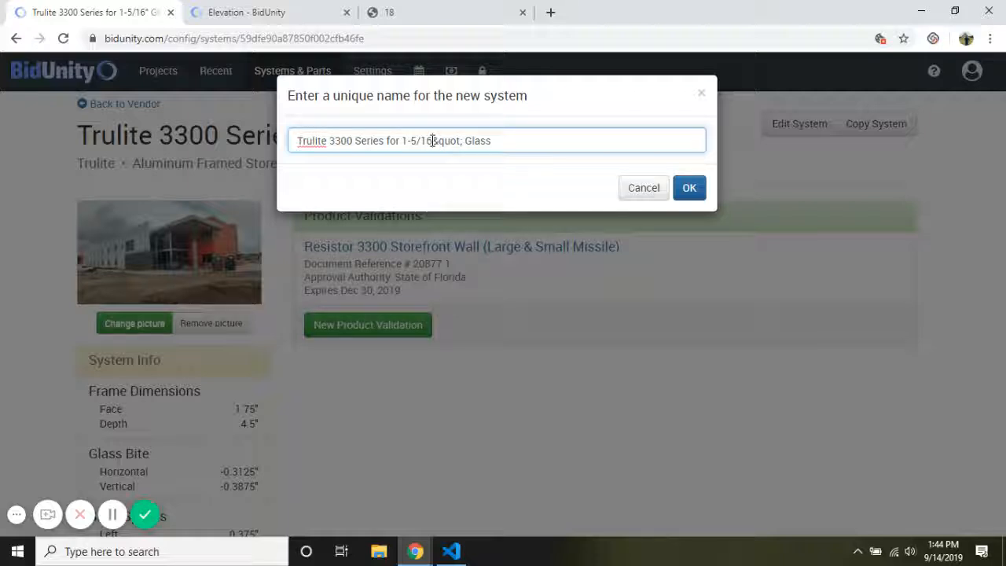
left_click(702, 94)
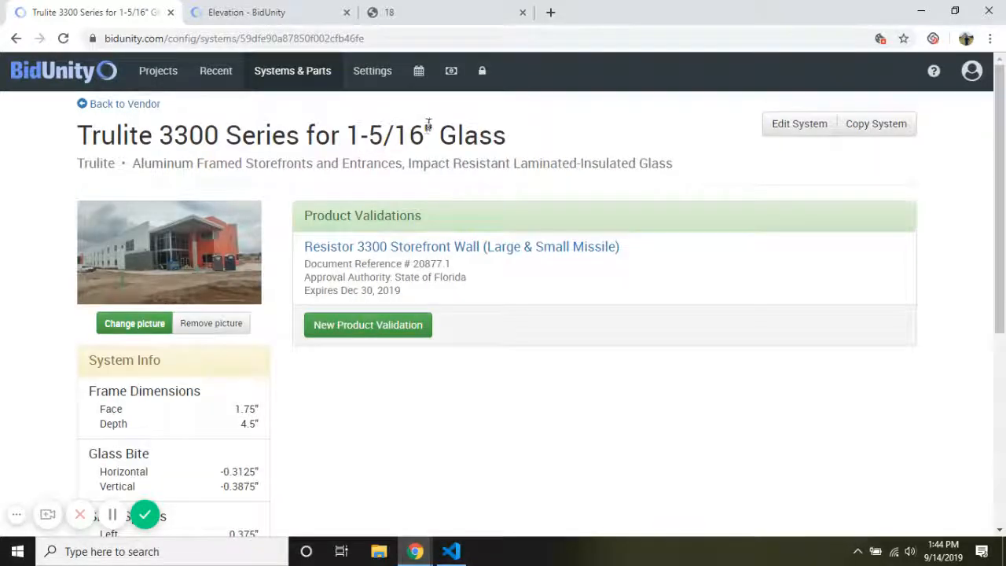
double_click(429, 126)
left_click(864, 126)
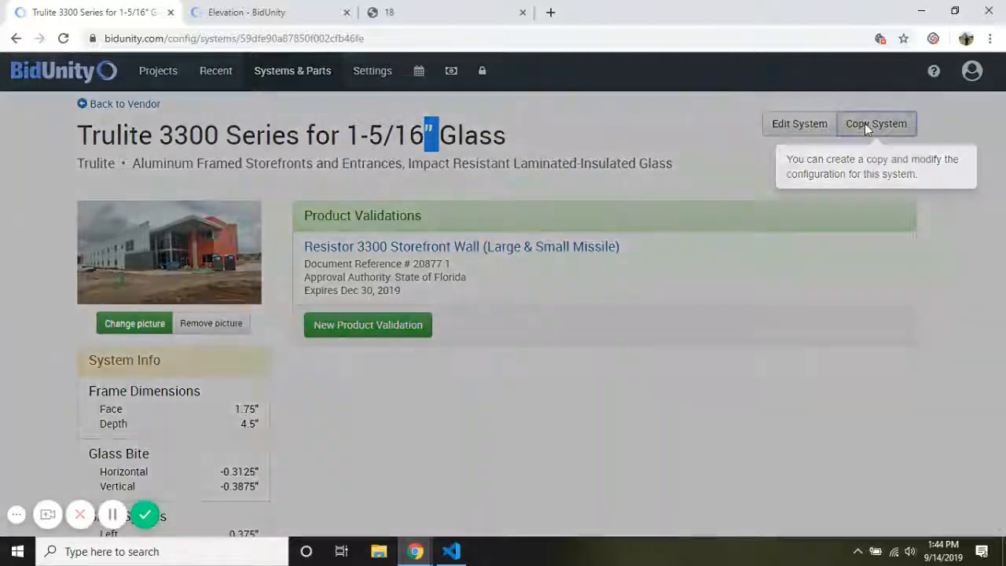
left_click_drag(431, 141, 462, 143)
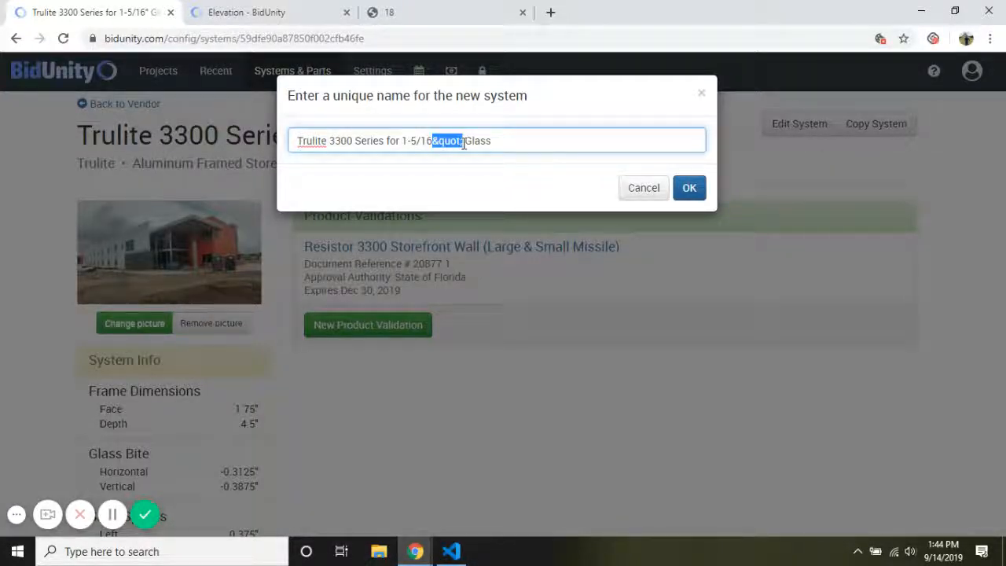
type("\"")
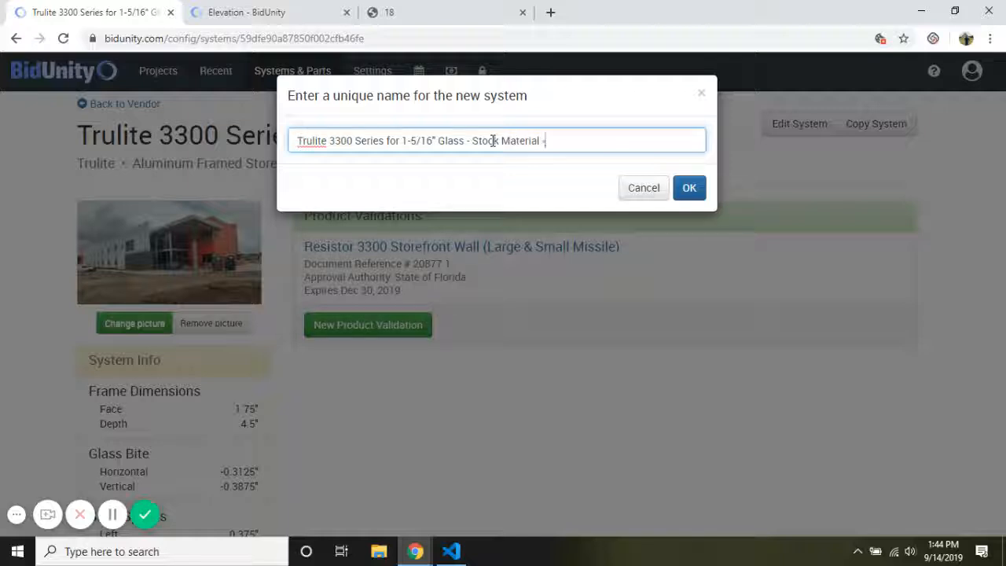
type("oi")
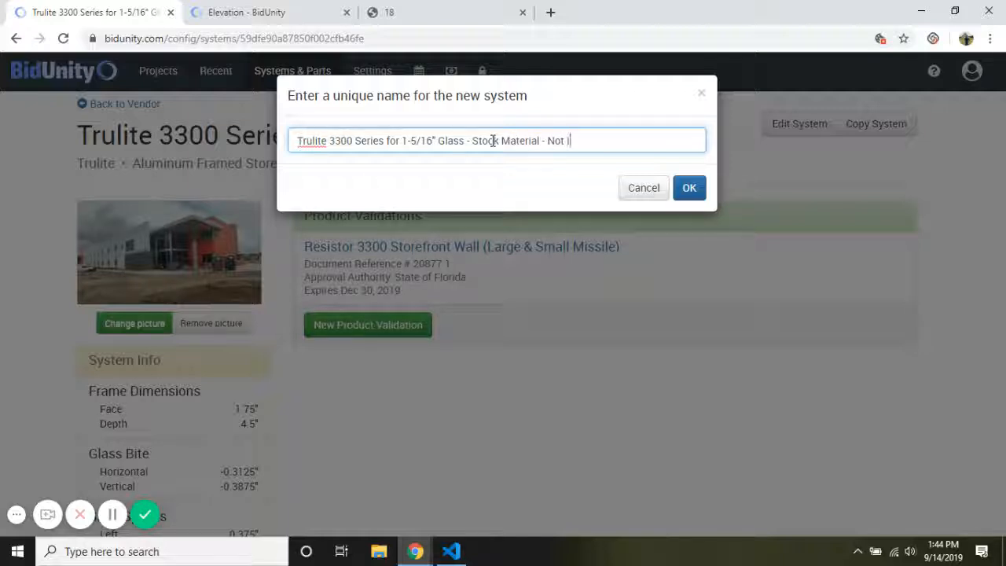
type(" Installed")
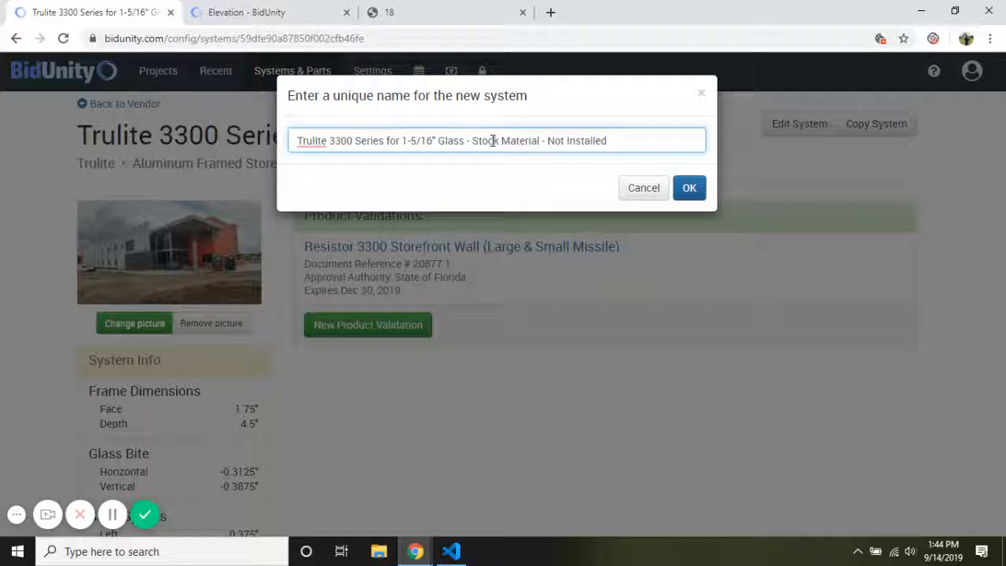
left_click(689, 189)
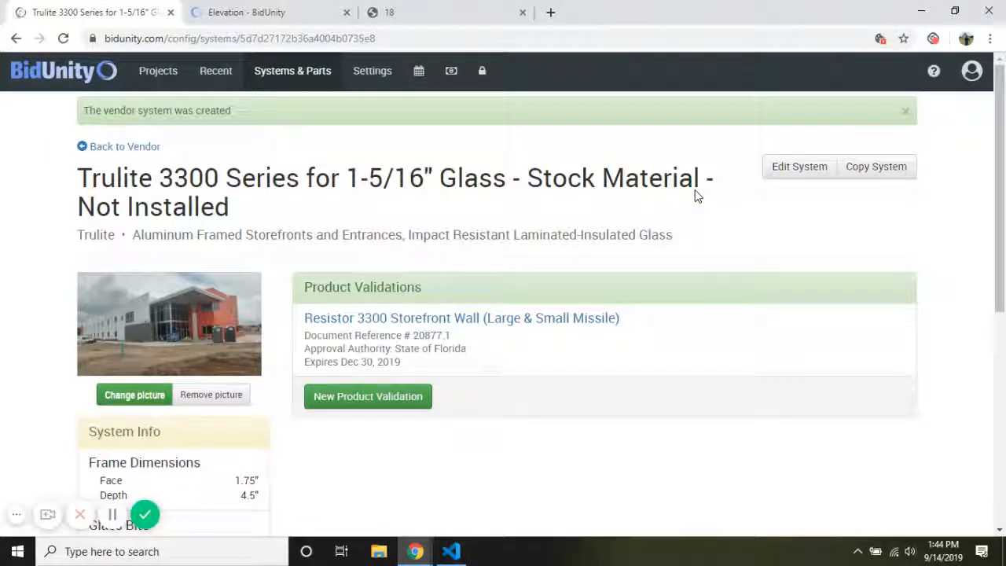
Look over the copied system's page, return to the Trulite vendor systems list and check who created the copy.
scroll(394, 259, "down", 1)
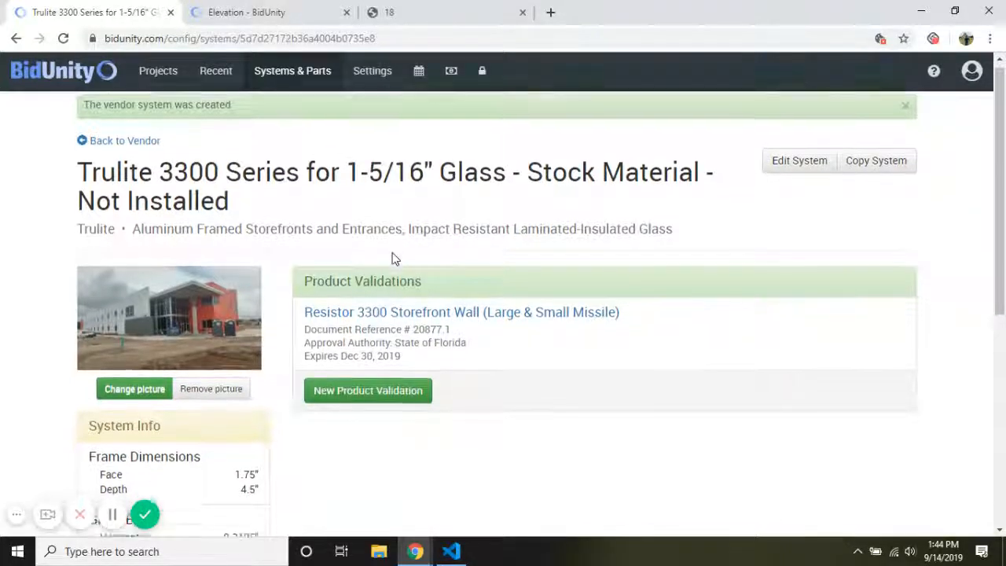
scroll(394, 259, "down", 2)
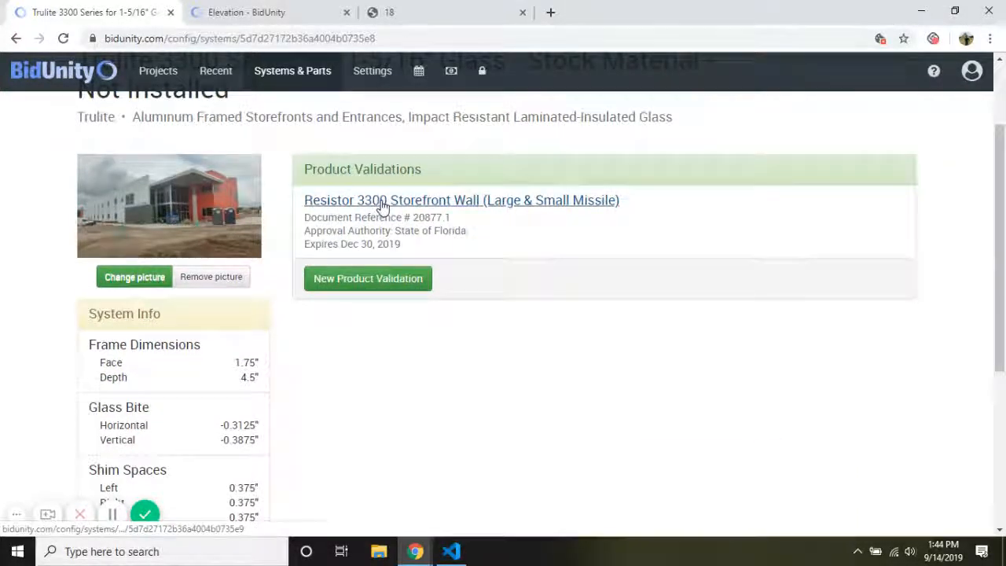
scroll(383, 205, "up", 2)
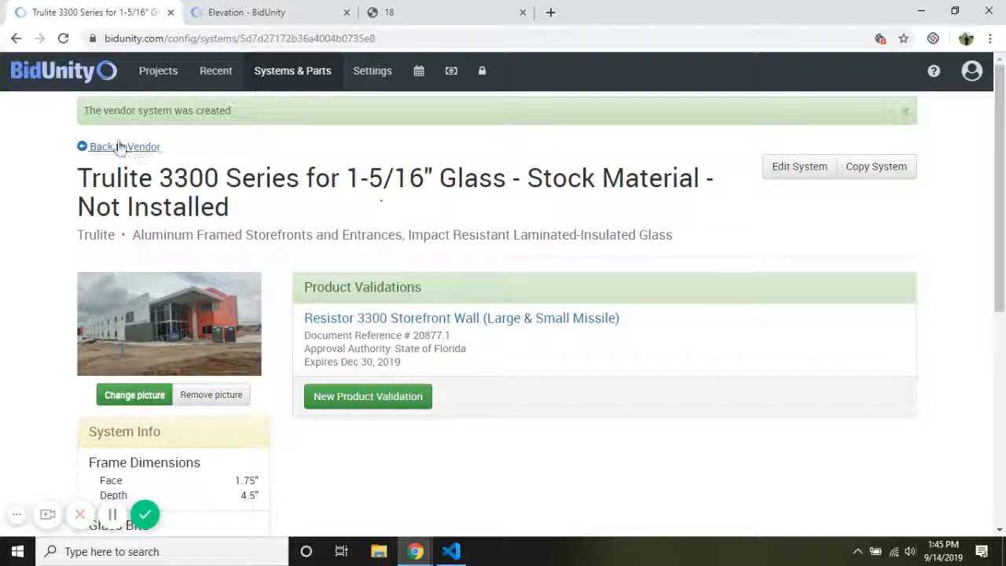
left_click(120, 148)
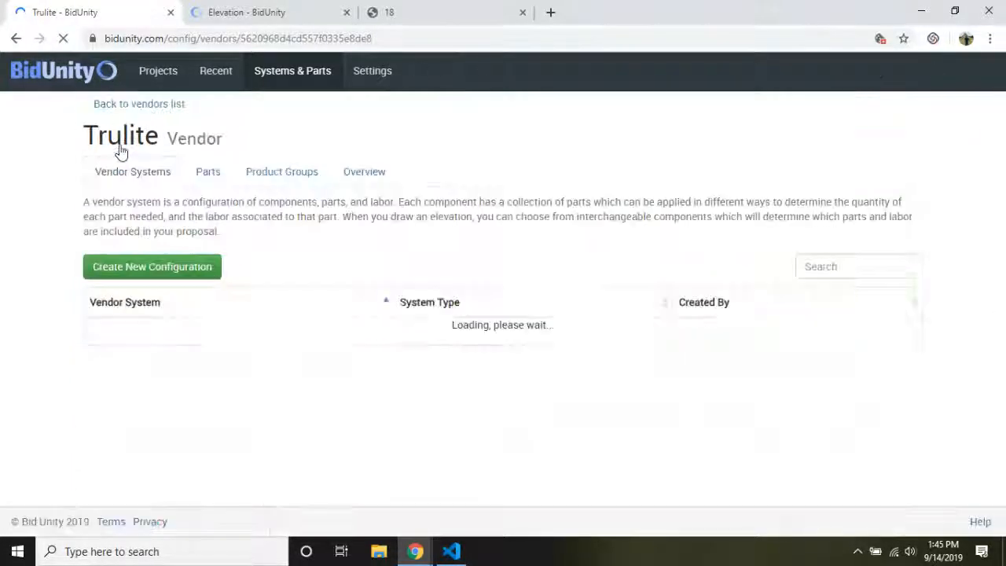
left_click(822, 268)
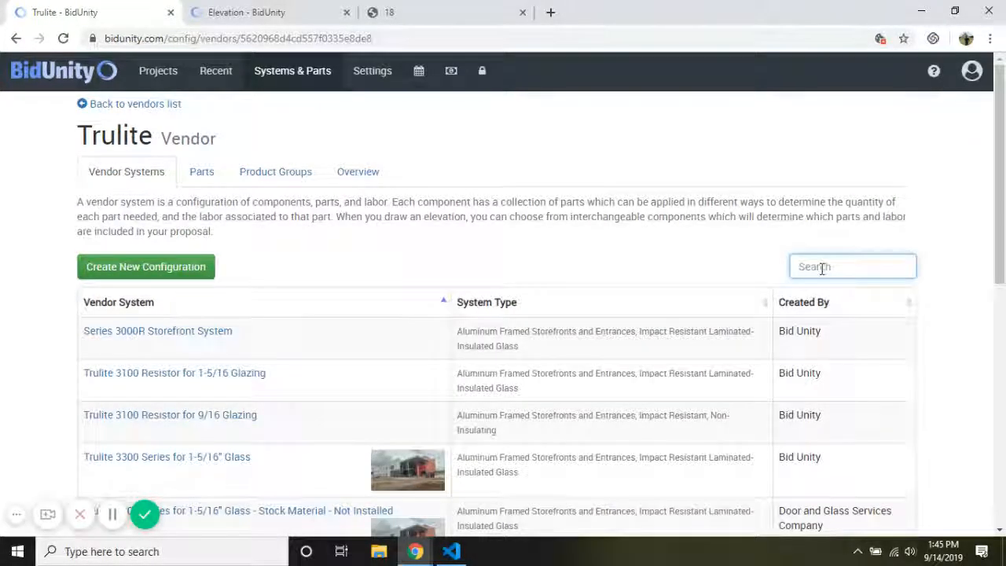
scroll(822, 268, "down", 3)
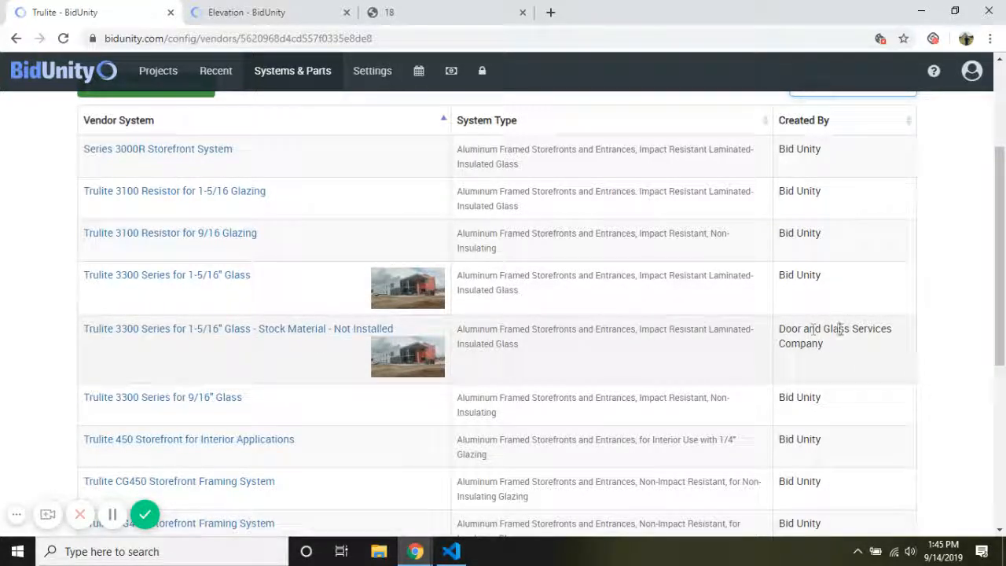
triple_click(792, 328)
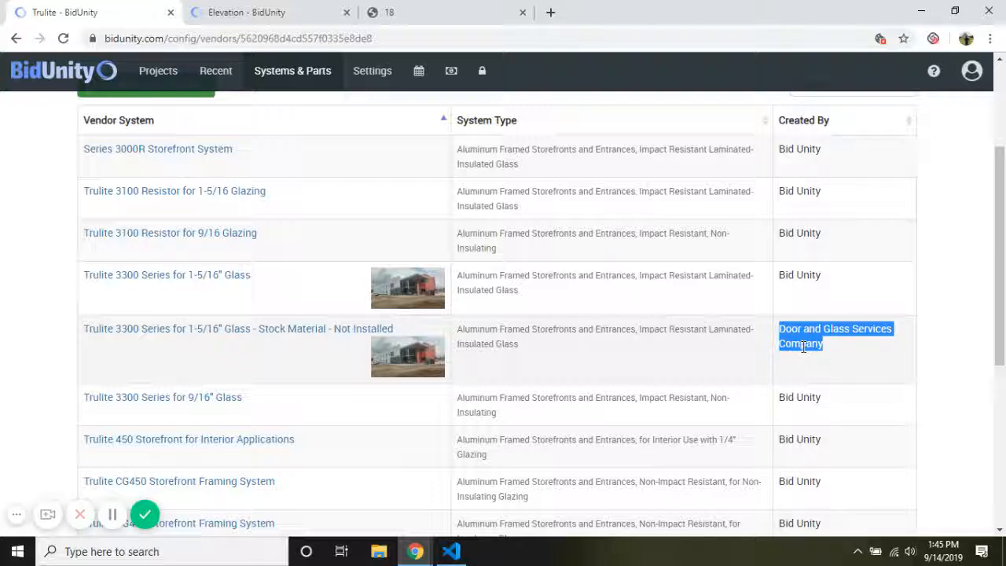
Open the Stock Material - Not Installed copy from the vendor list and review its system info.
left_click(319, 334)
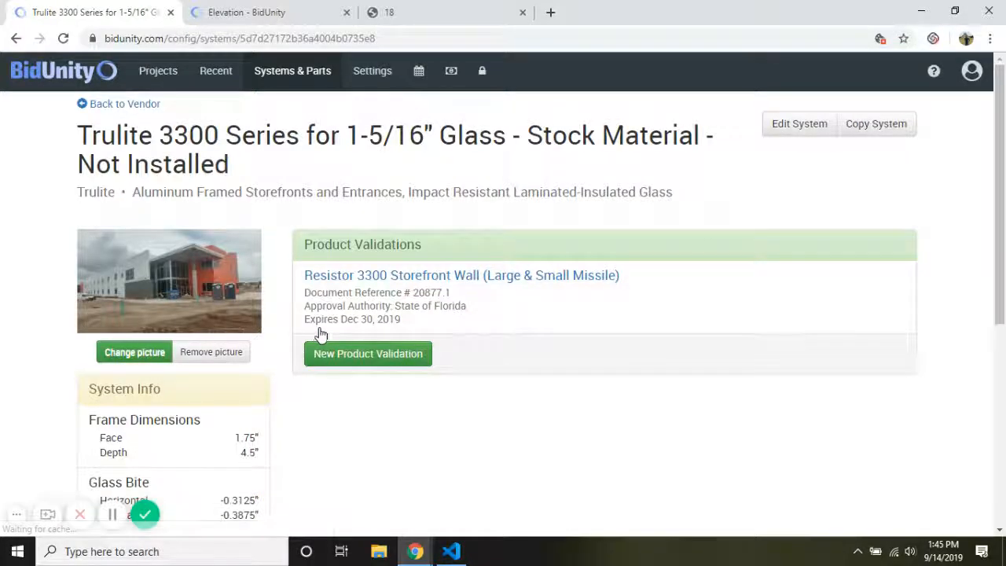
scroll(465, 211, "down", 5)
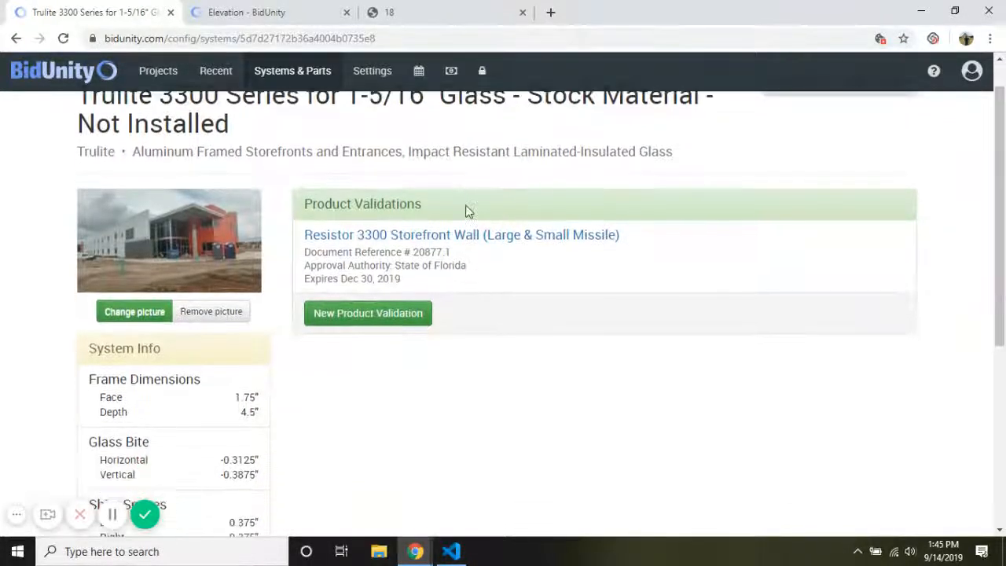
scroll(465, 210, "up", 5)
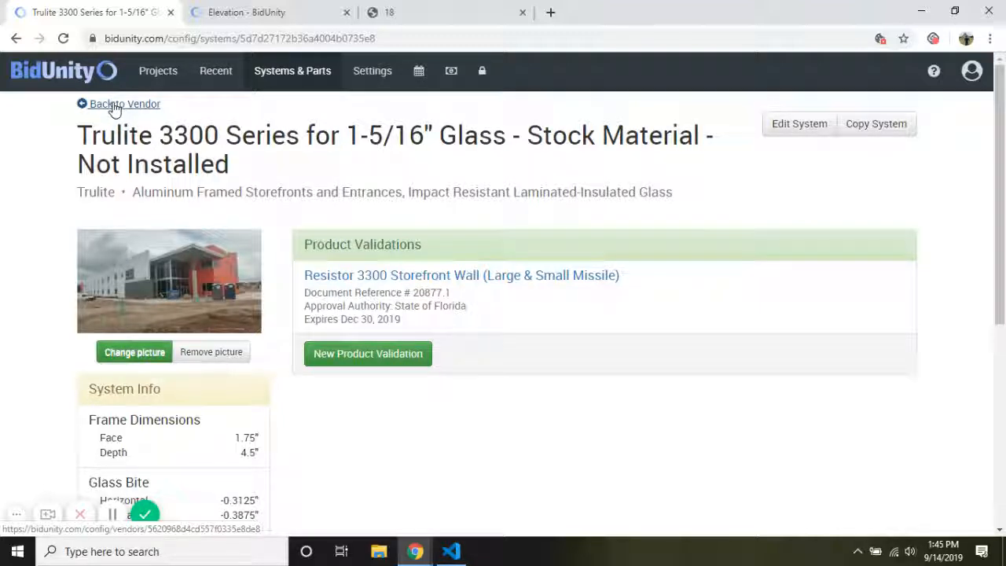
scroll(270, 353, "down", 3)
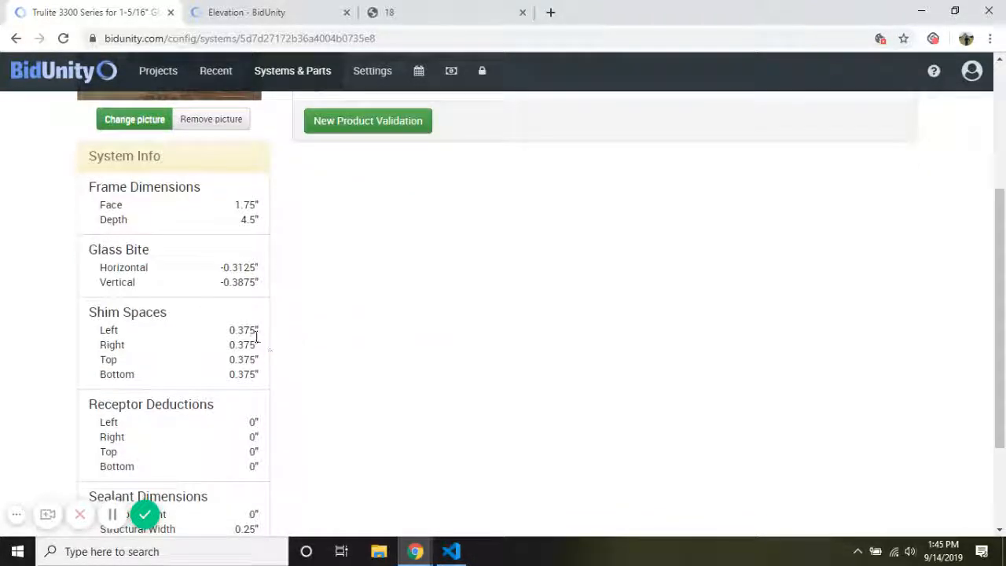
Return to the Trulite vendor systems list, open the original Trulite 3300 Series for 1-5/16" Glass system and review its system info.
scroll(243, 393, "up", 3)
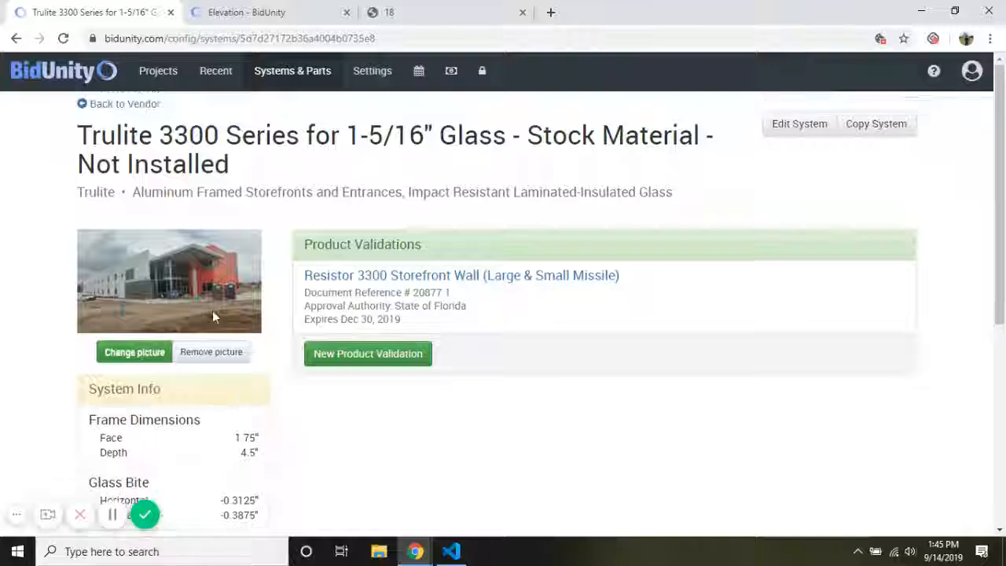
left_click(124, 104)
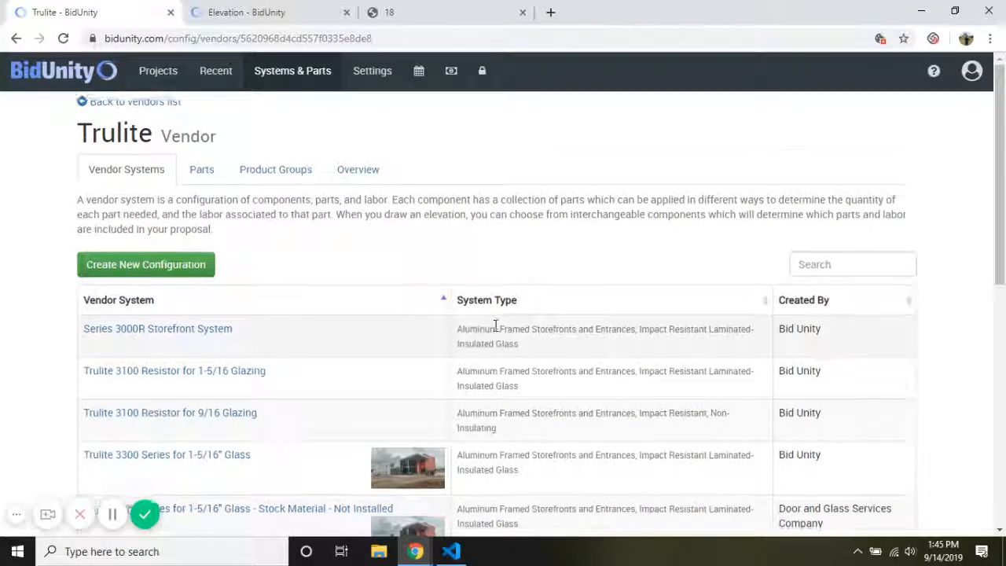
scroll(495, 325, "down", 2)
left_click(185, 274)
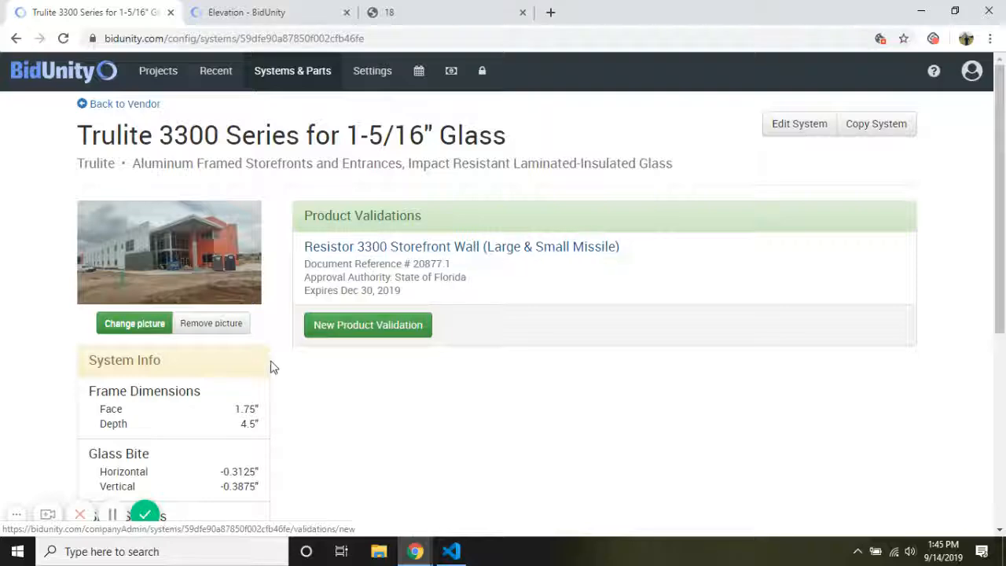
scroll(271, 367, "down", 3)
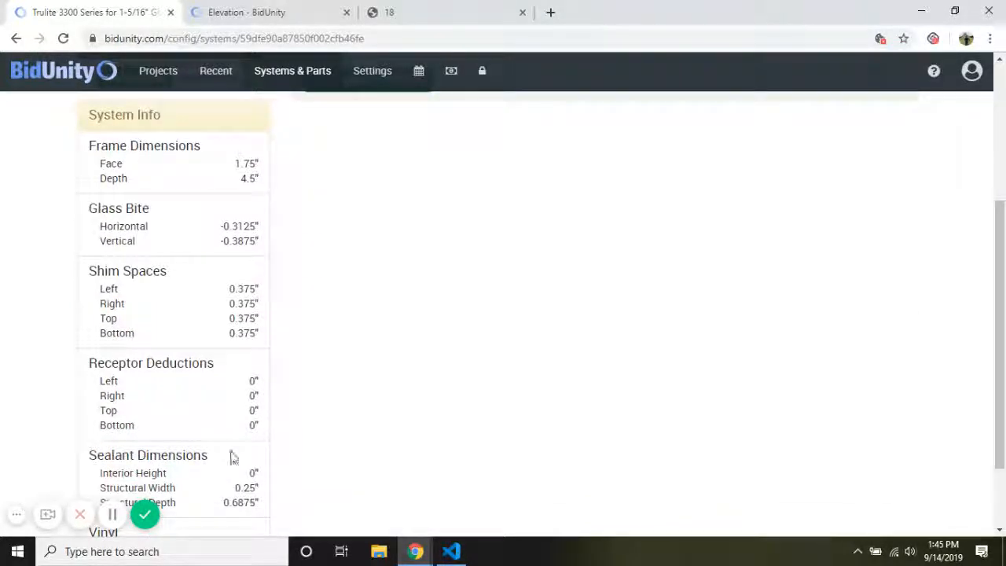
scroll(233, 457, "up", 3)
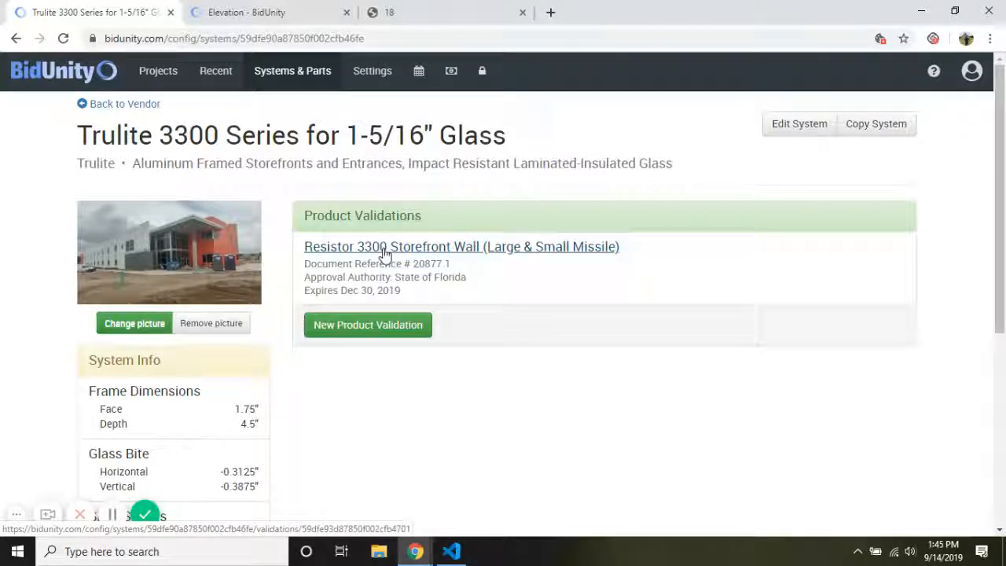
Copy the Resistor 3300 Storefront Wall (Large & Small Missile) validation into the Stock Material - Not Installed system, keeping the suggested name.
left_click(384, 250)
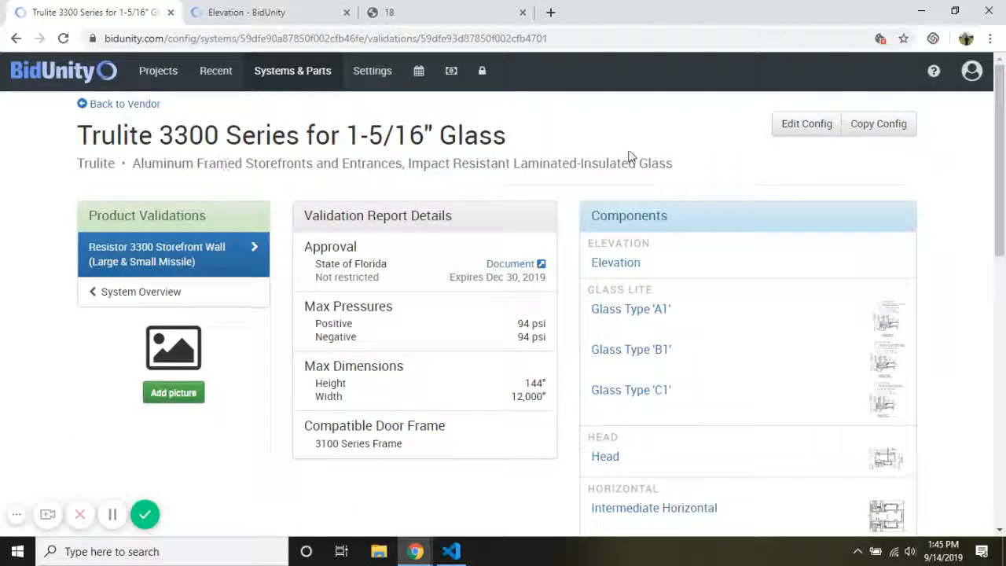
left_click(878, 124)
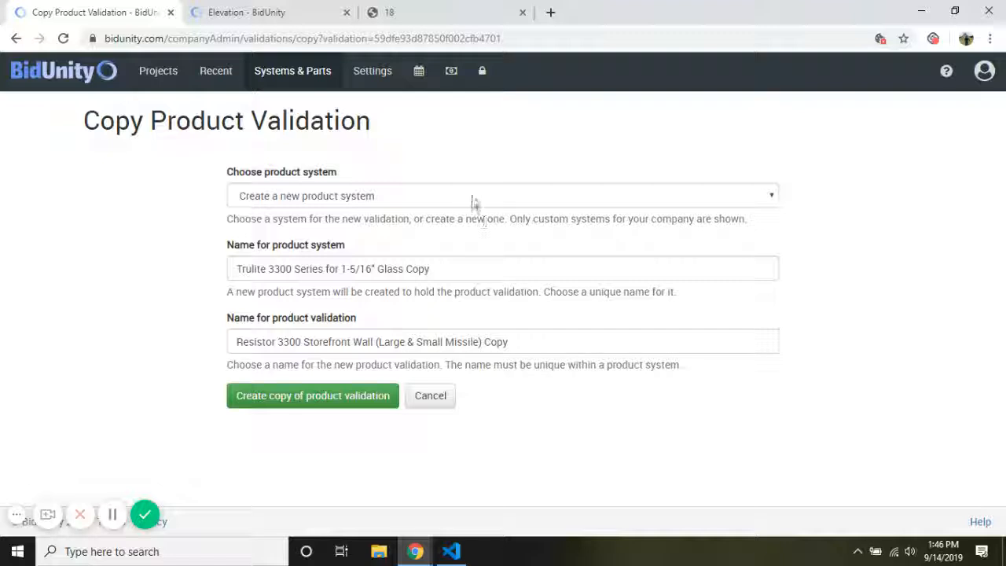
left_click(471, 195)
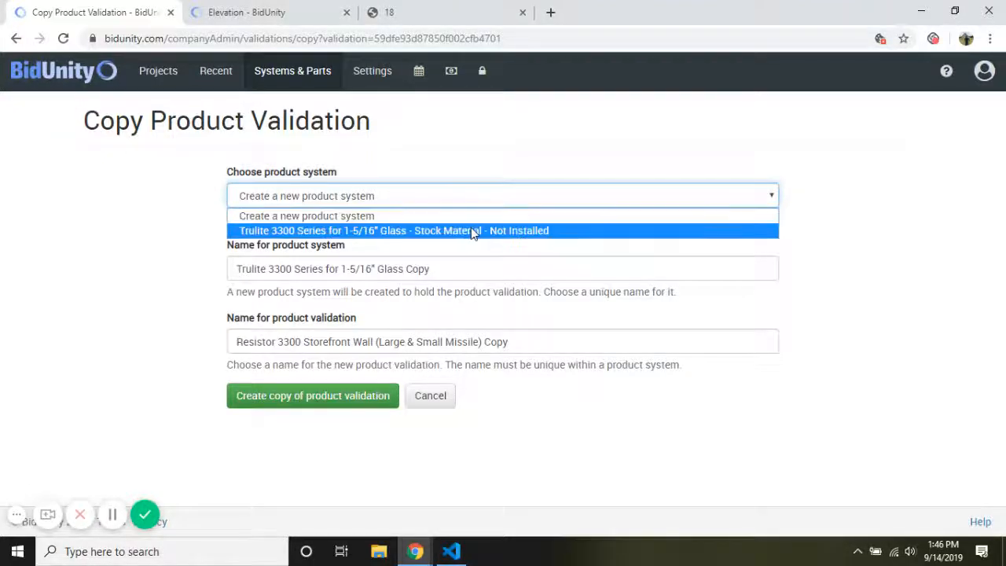
left_click(470, 230)
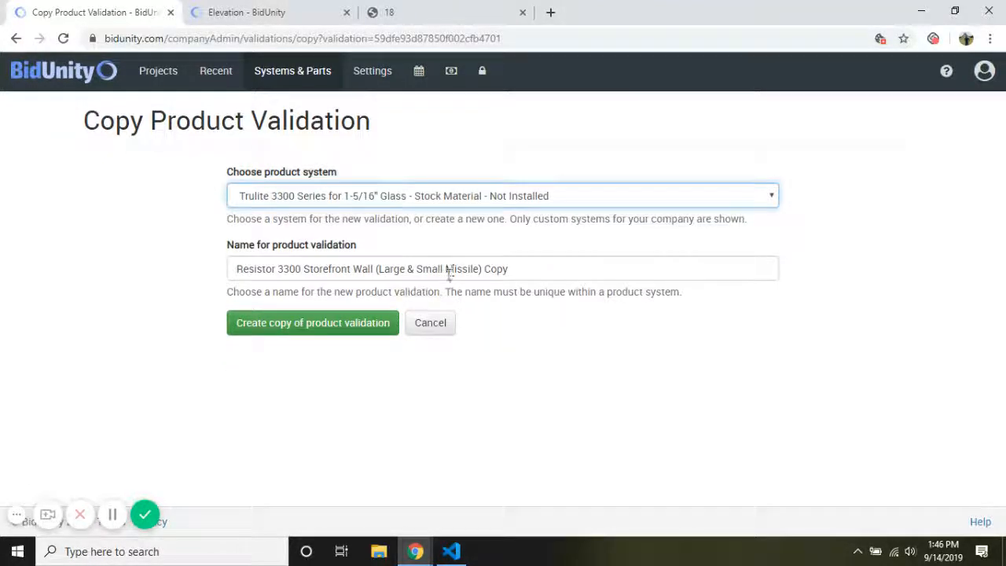
left_click(447, 269)
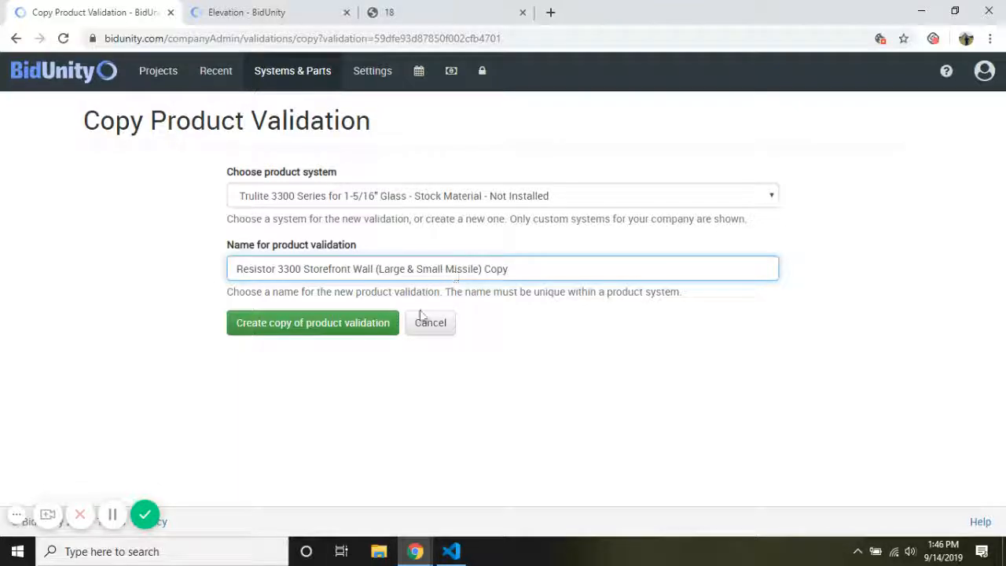
left_click(361, 325)
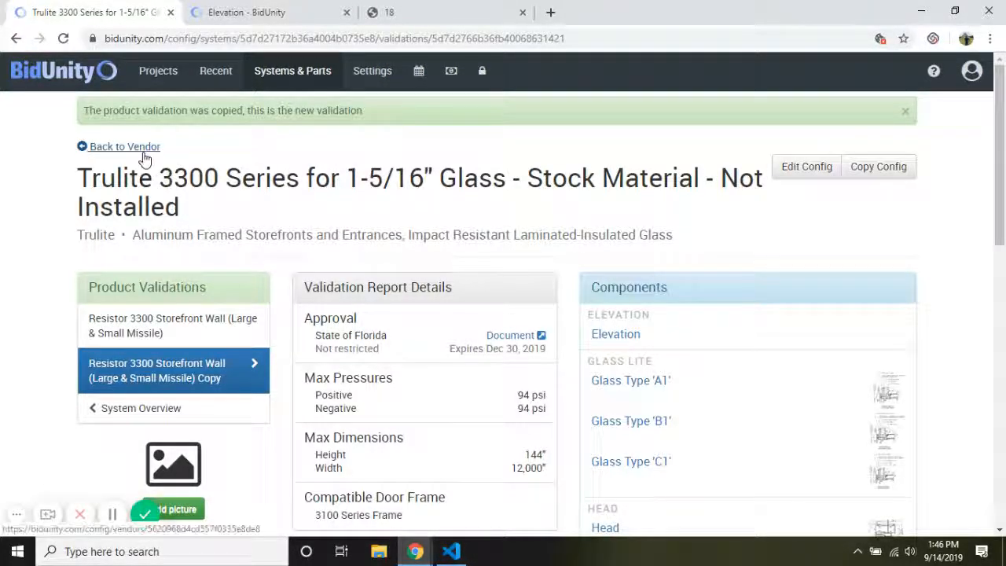
Rename the copied product validation "Resistor 3300 Storefront Wall (Large & Small Missile) - Stock Material - Not Installed Copy" and save it.
left_click(142, 409)
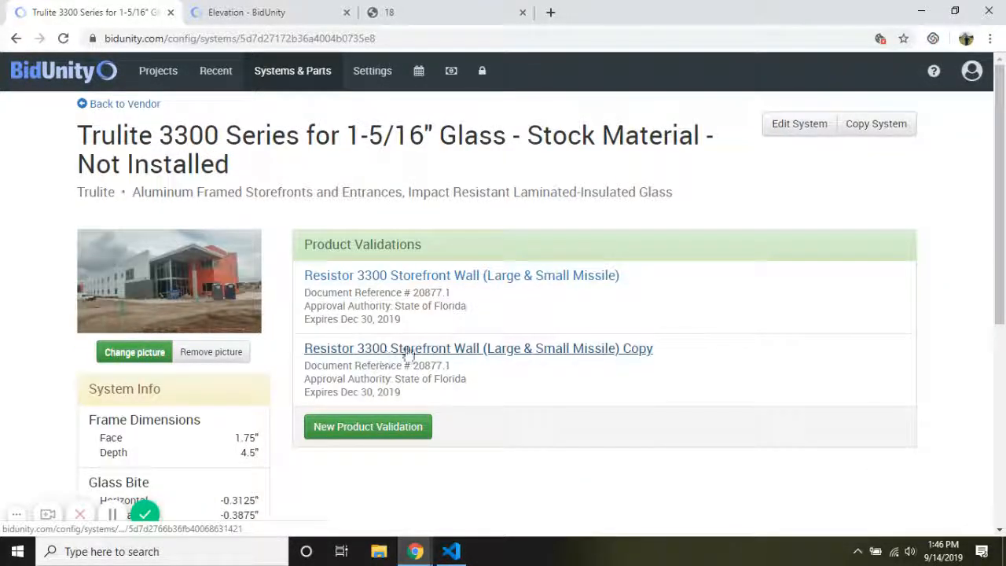
left_click(479, 353)
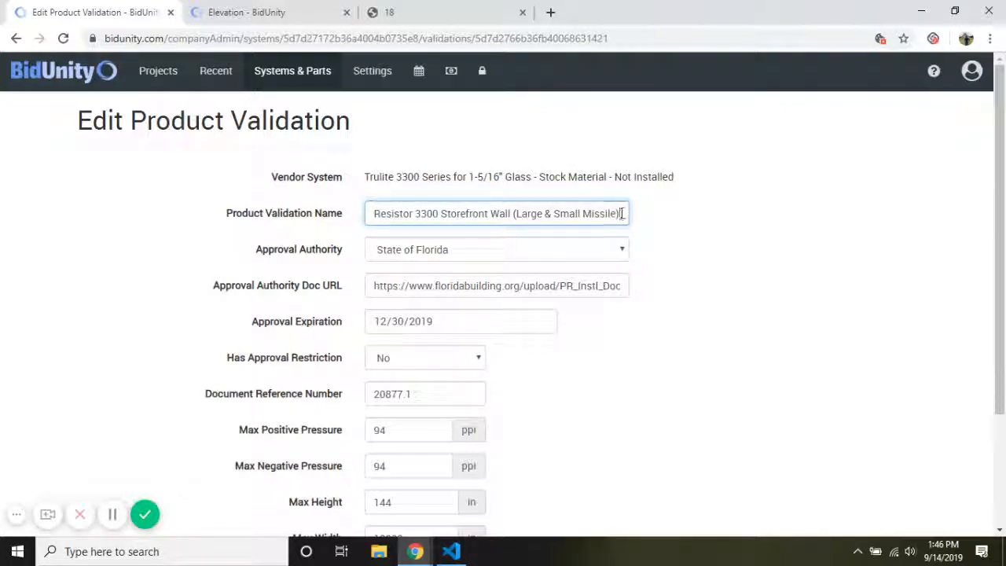
key("End")
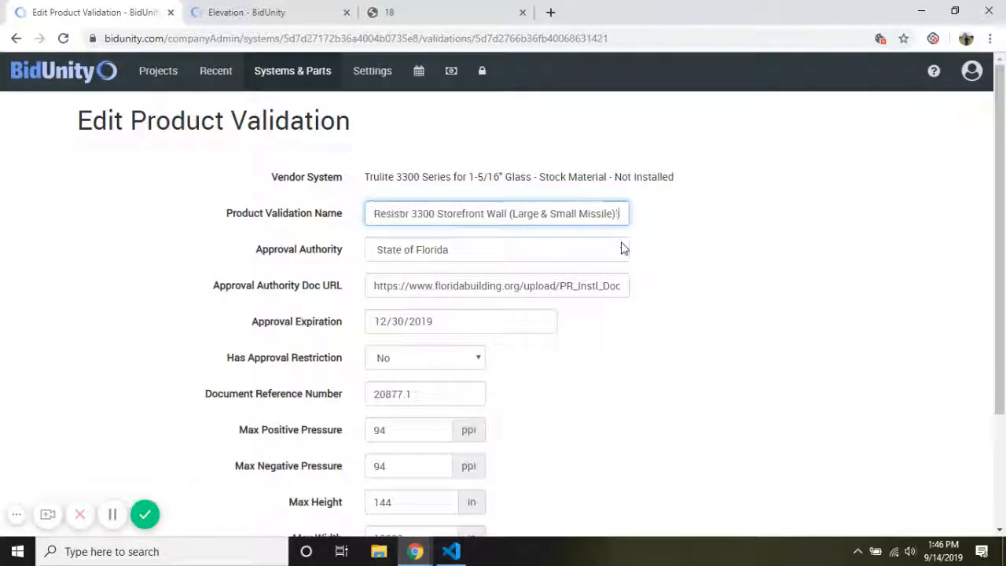
key("BackSpace")
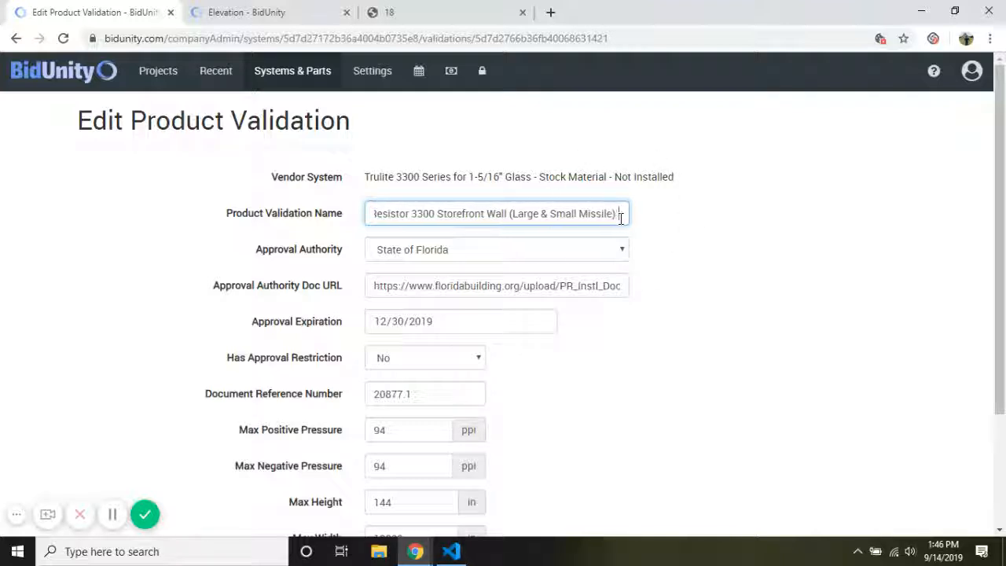
key("ctrl+v")
scroll(556, 455, "down", 2)
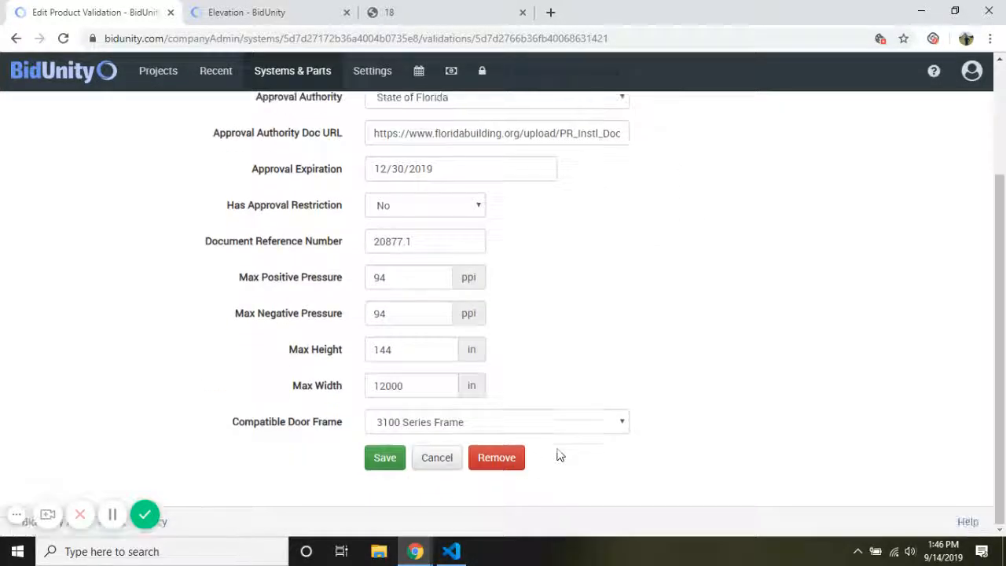
left_click(377, 459)
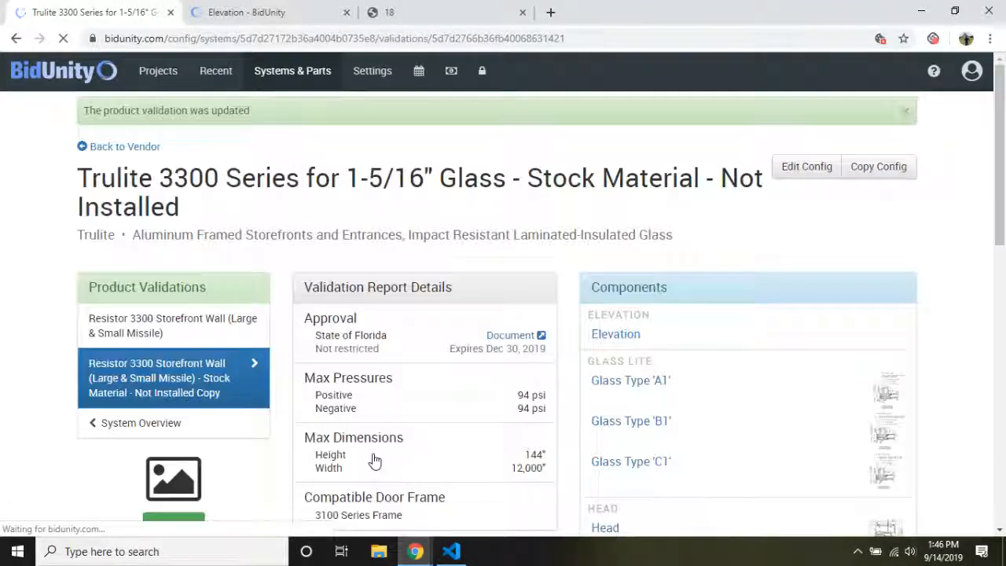
Go to the custom system's overview and reopen its Stock Material - Not Installed Copy validation to view the details.
left_click(134, 422)
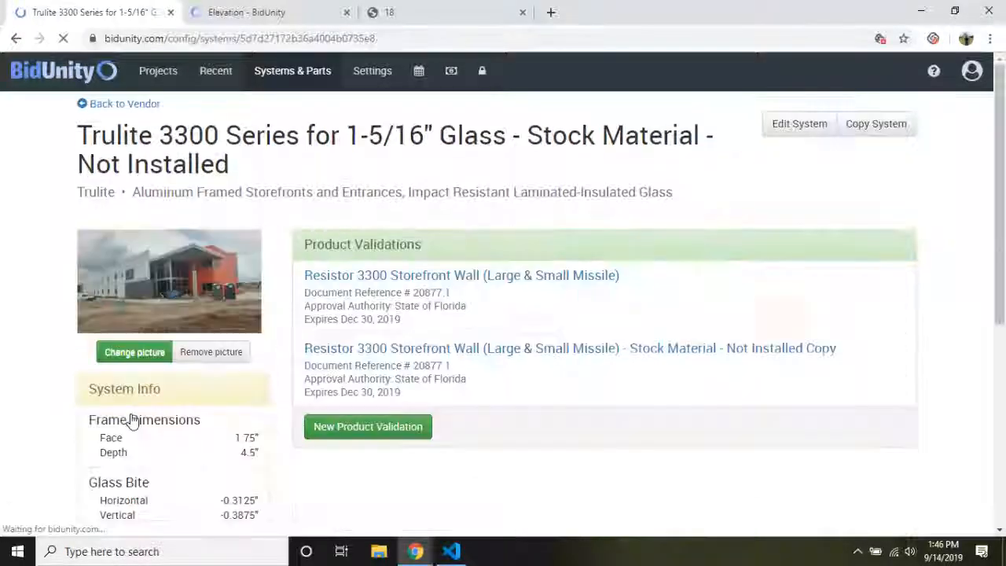
left_click(676, 354)
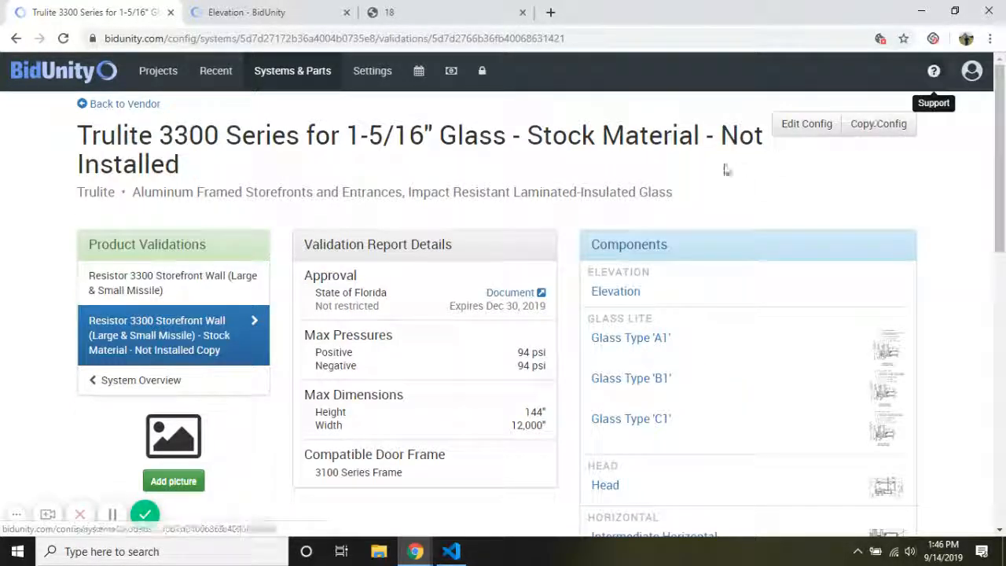
left_click(81, 517)
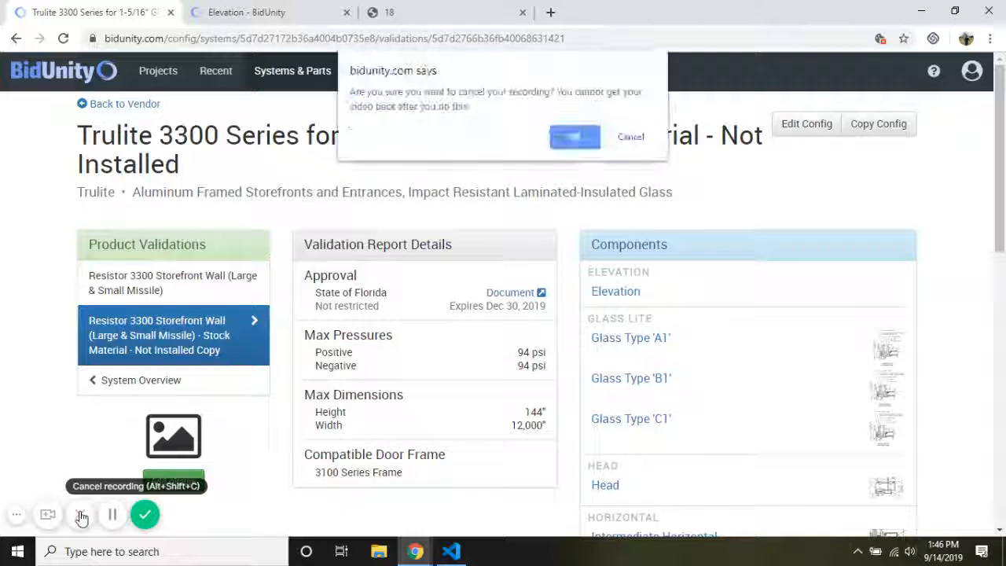